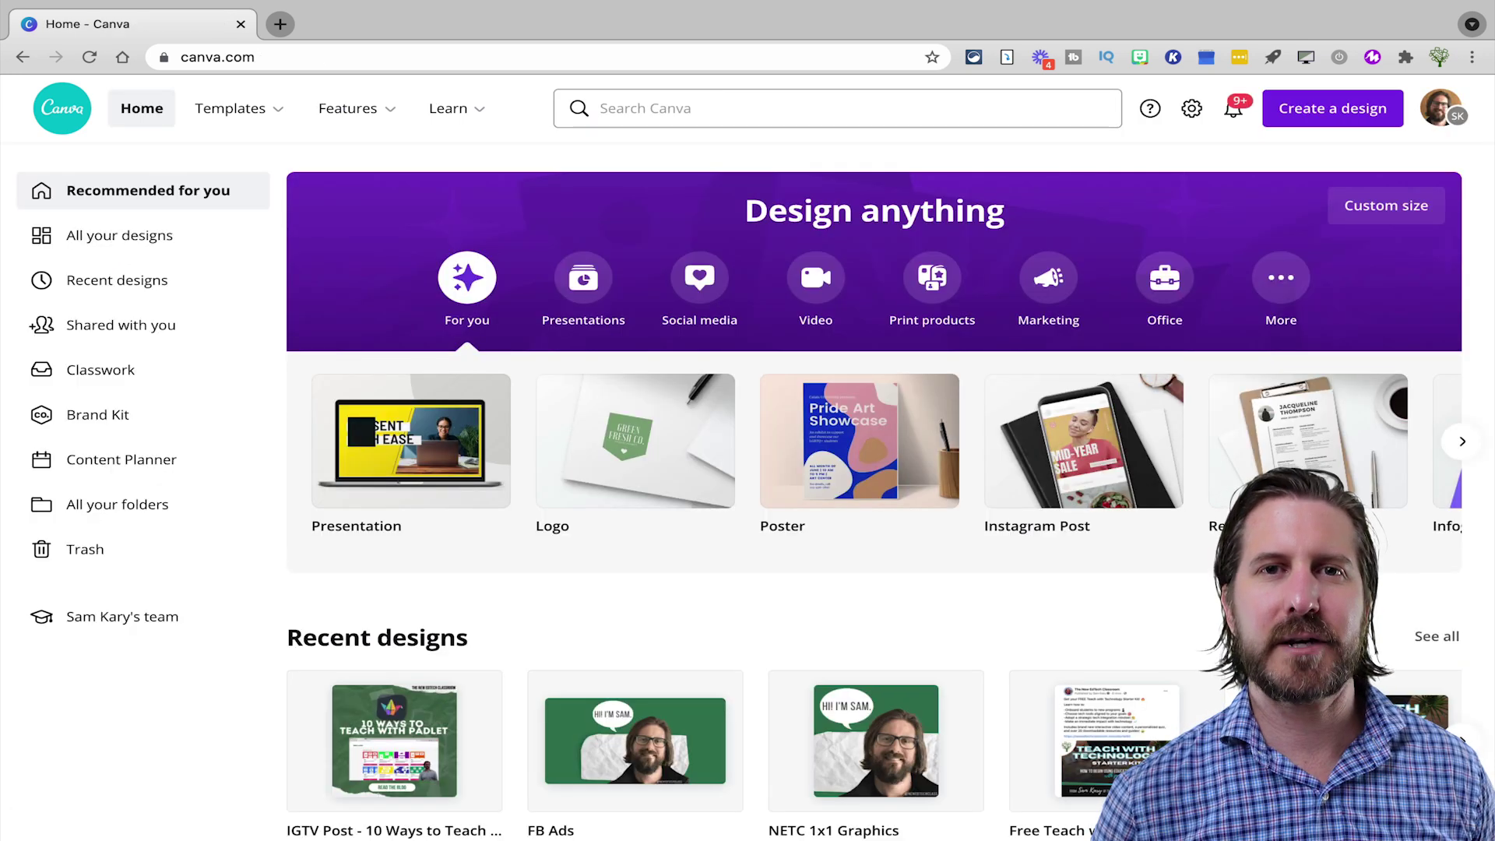
Search the templates for "bitmoji" and open the Colorful Geometric Virtual Classroom design with the green-framed agenda board and pink armchair.
left_click(837, 109)
type("b")
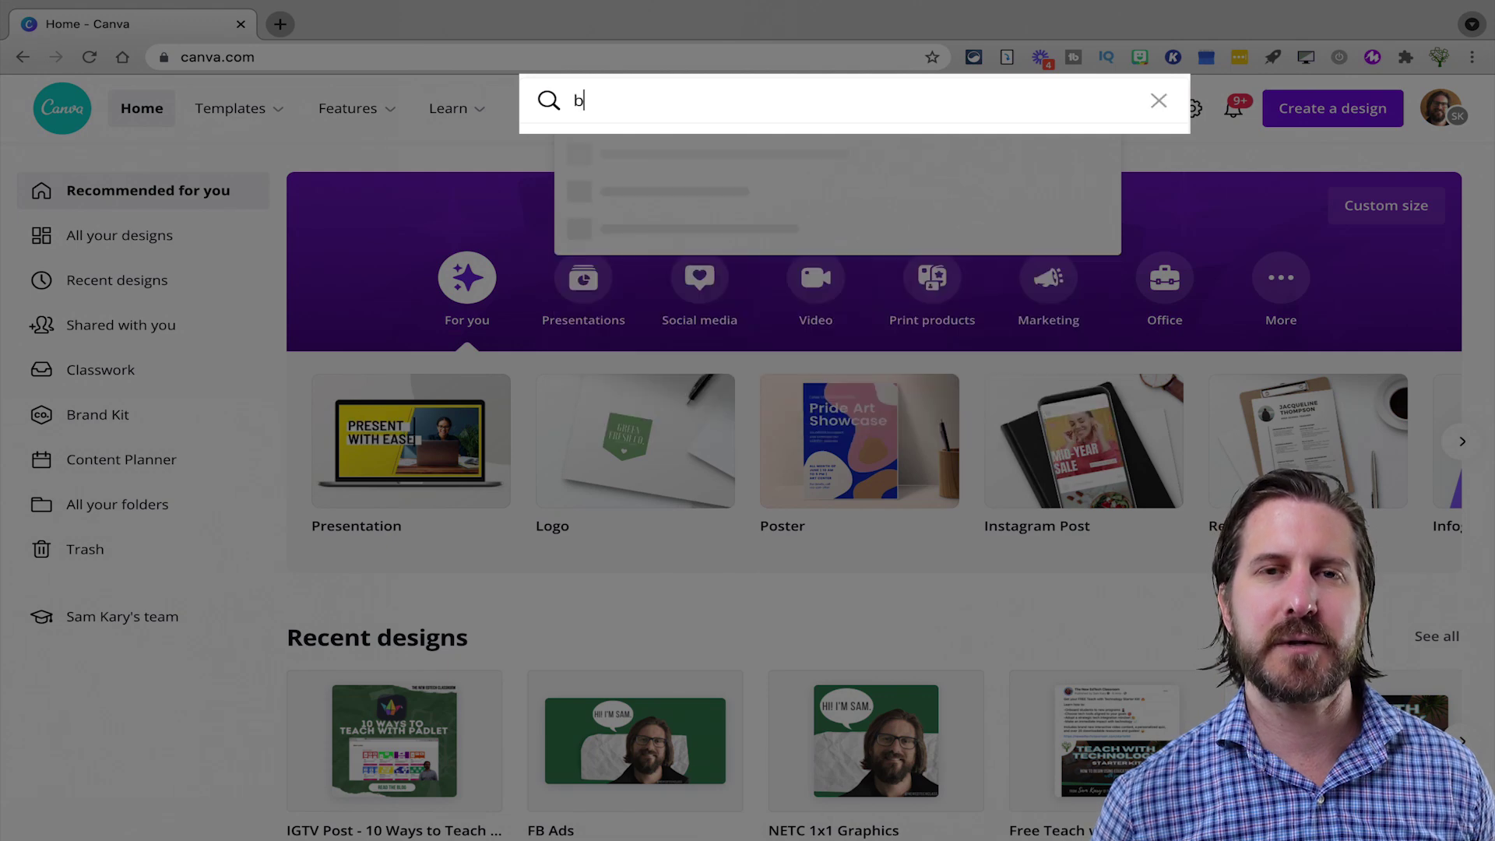
type("itmoji")
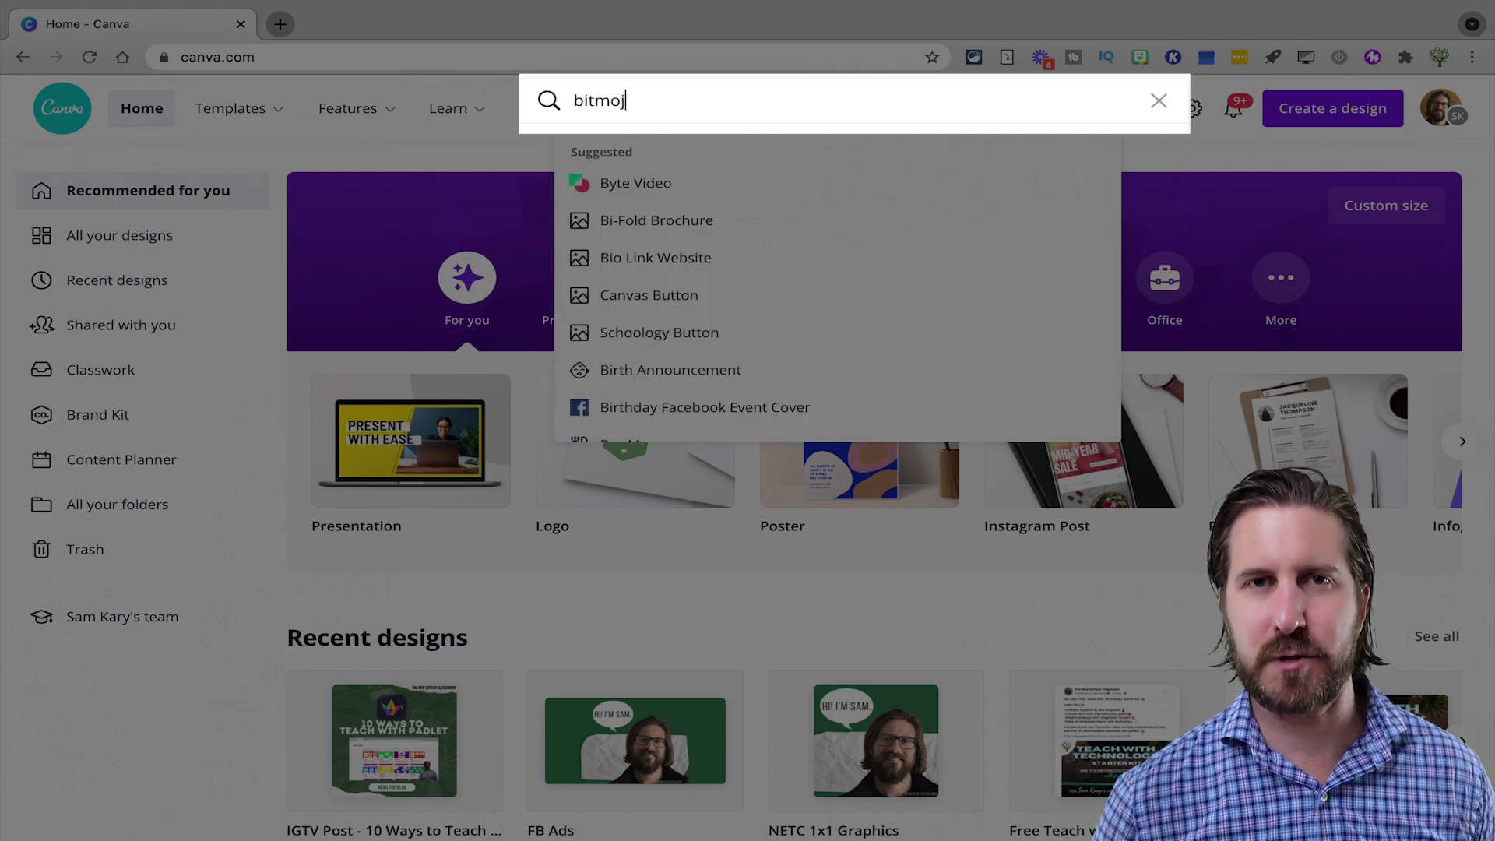
key("Return")
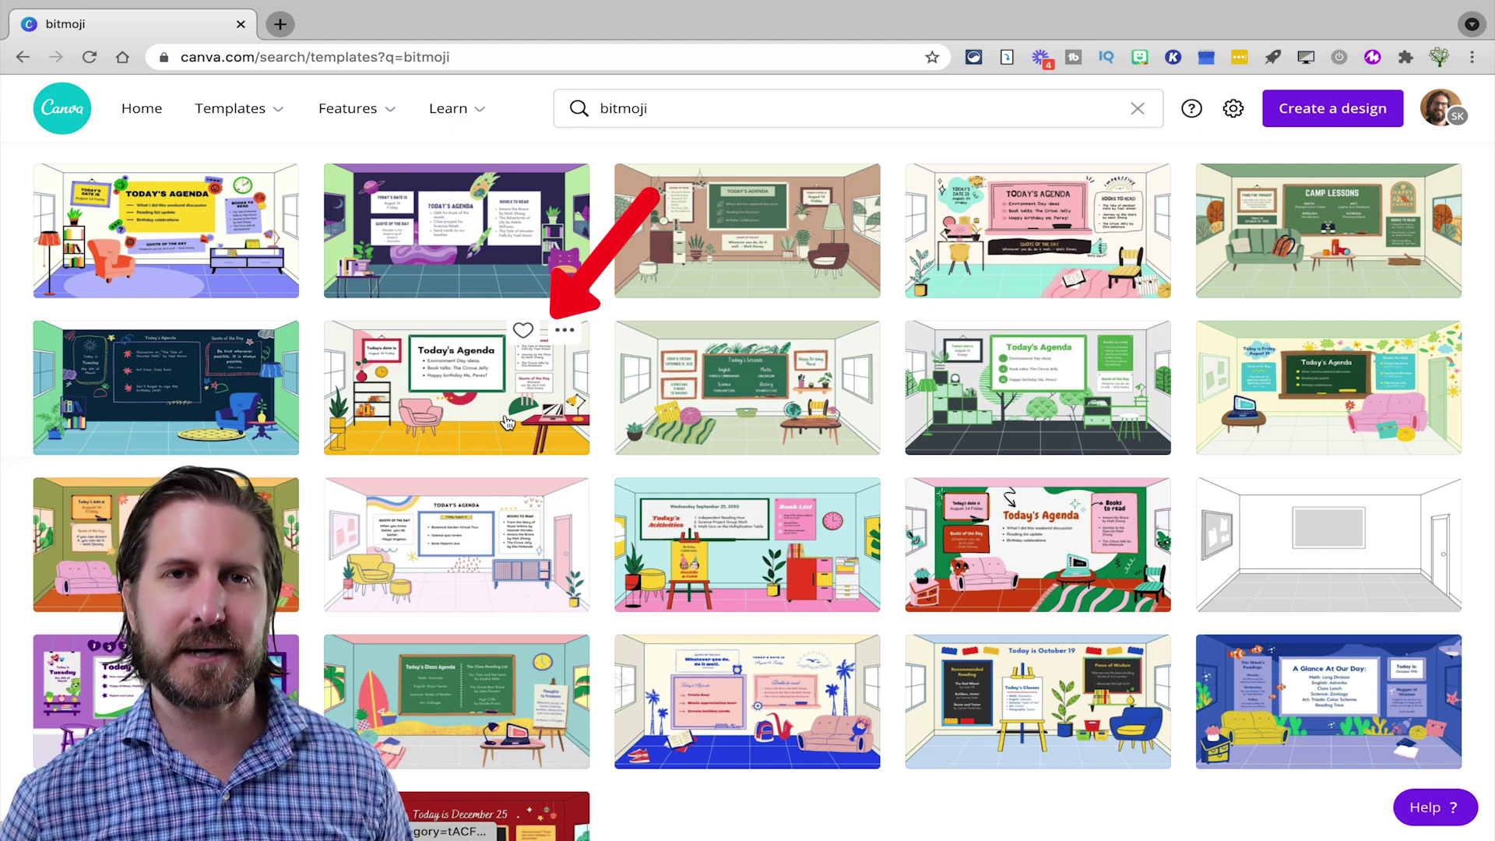
left_click(508, 422)
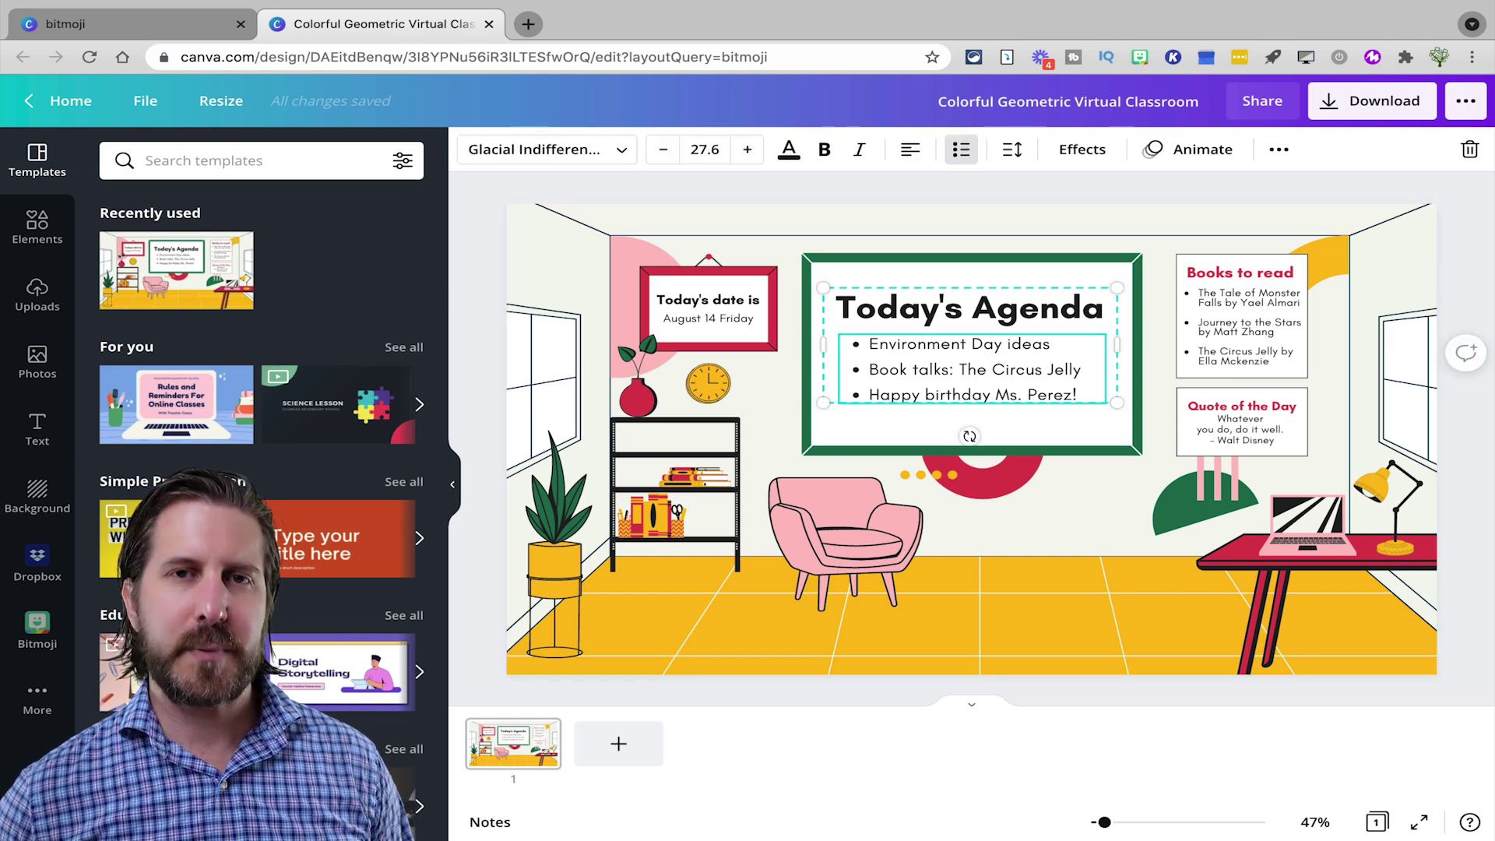
Replace the agenda bullets with "Welcome to Class!", "Get to Know You" and "Computer Sign-Outs", and set the agenda text's font to Belleza.
left_click(970, 370)
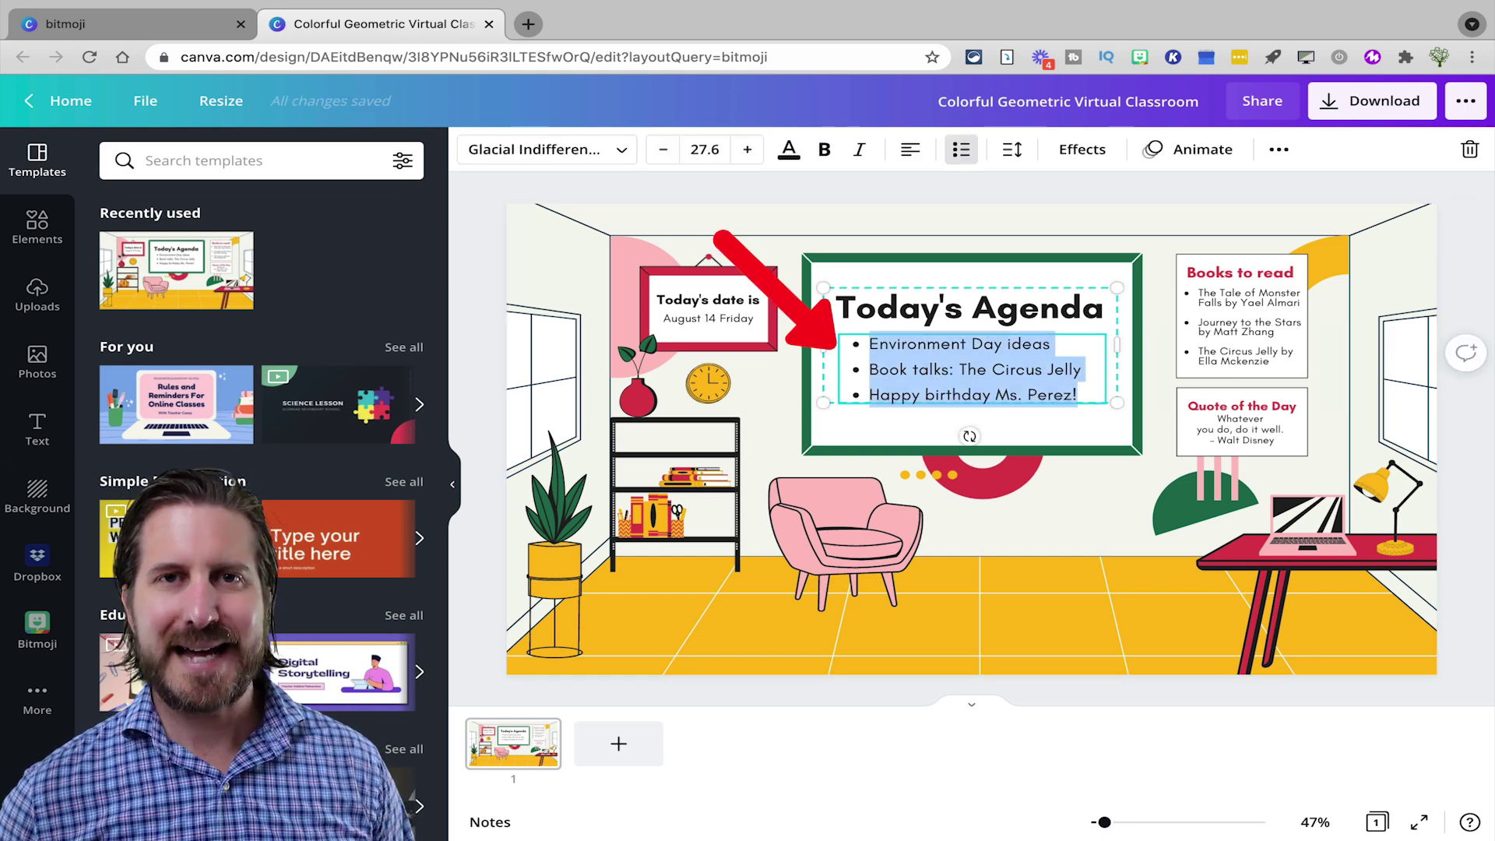
triple_click(959, 344)
type("Welcome to Class!")
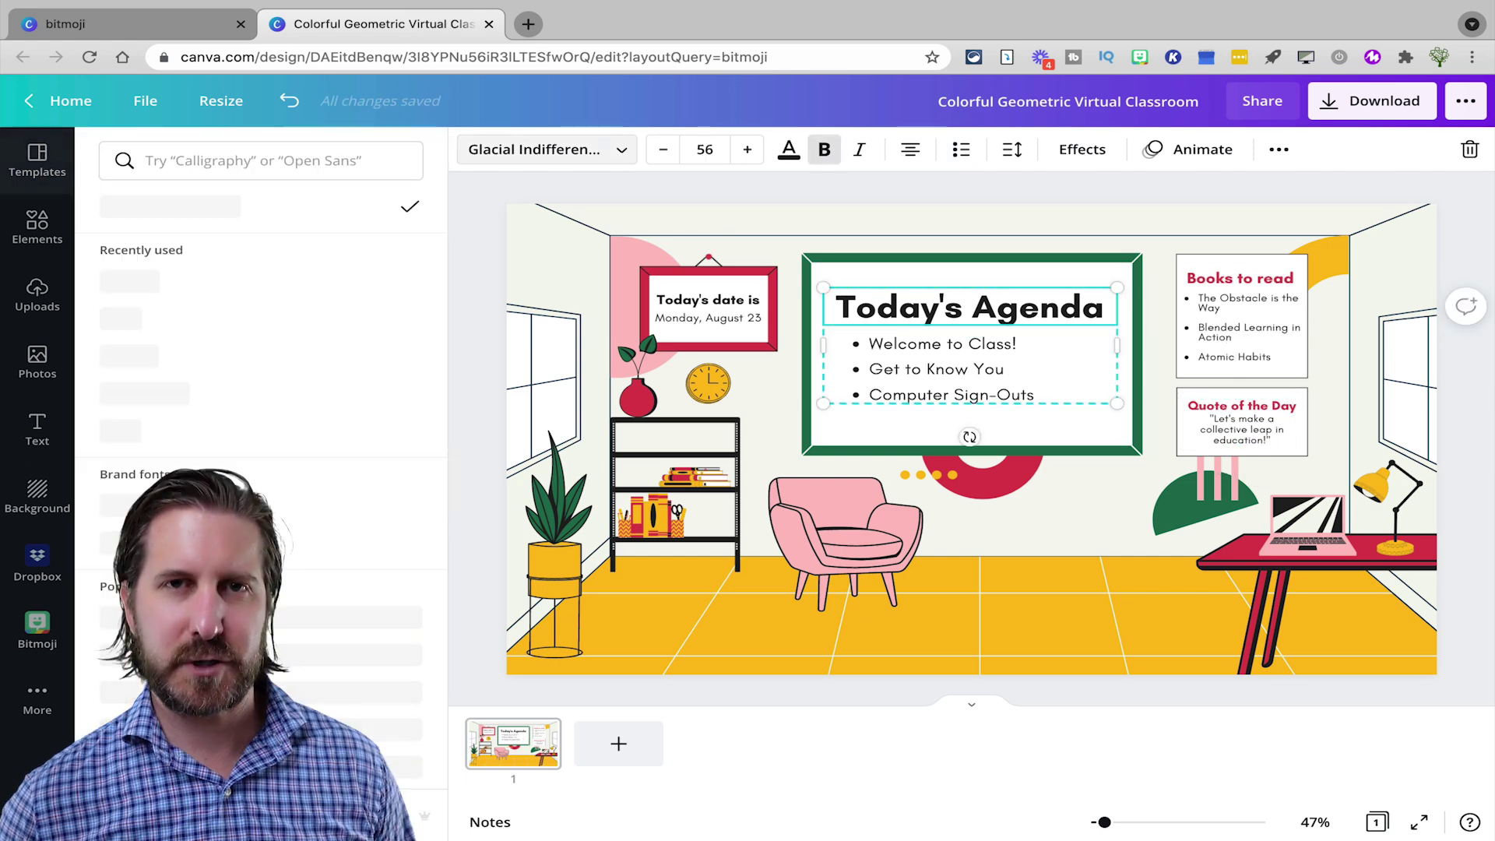
scroll(234, 545, "down", 4)
left_click(234, 582)
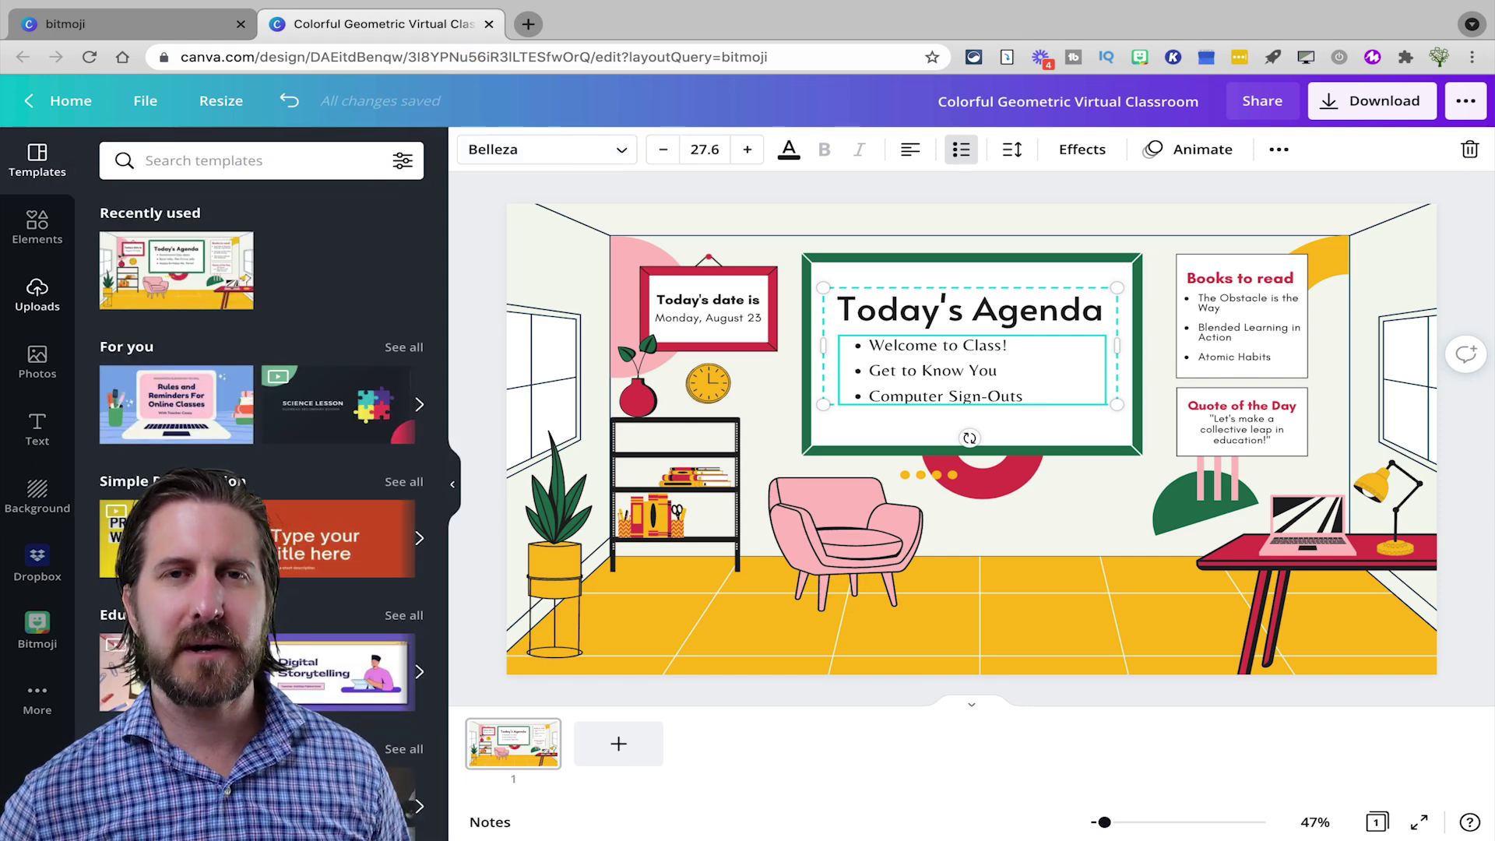
Upload the teacher's portrait photo from the device to the image uploads.
left_click(37, 294)
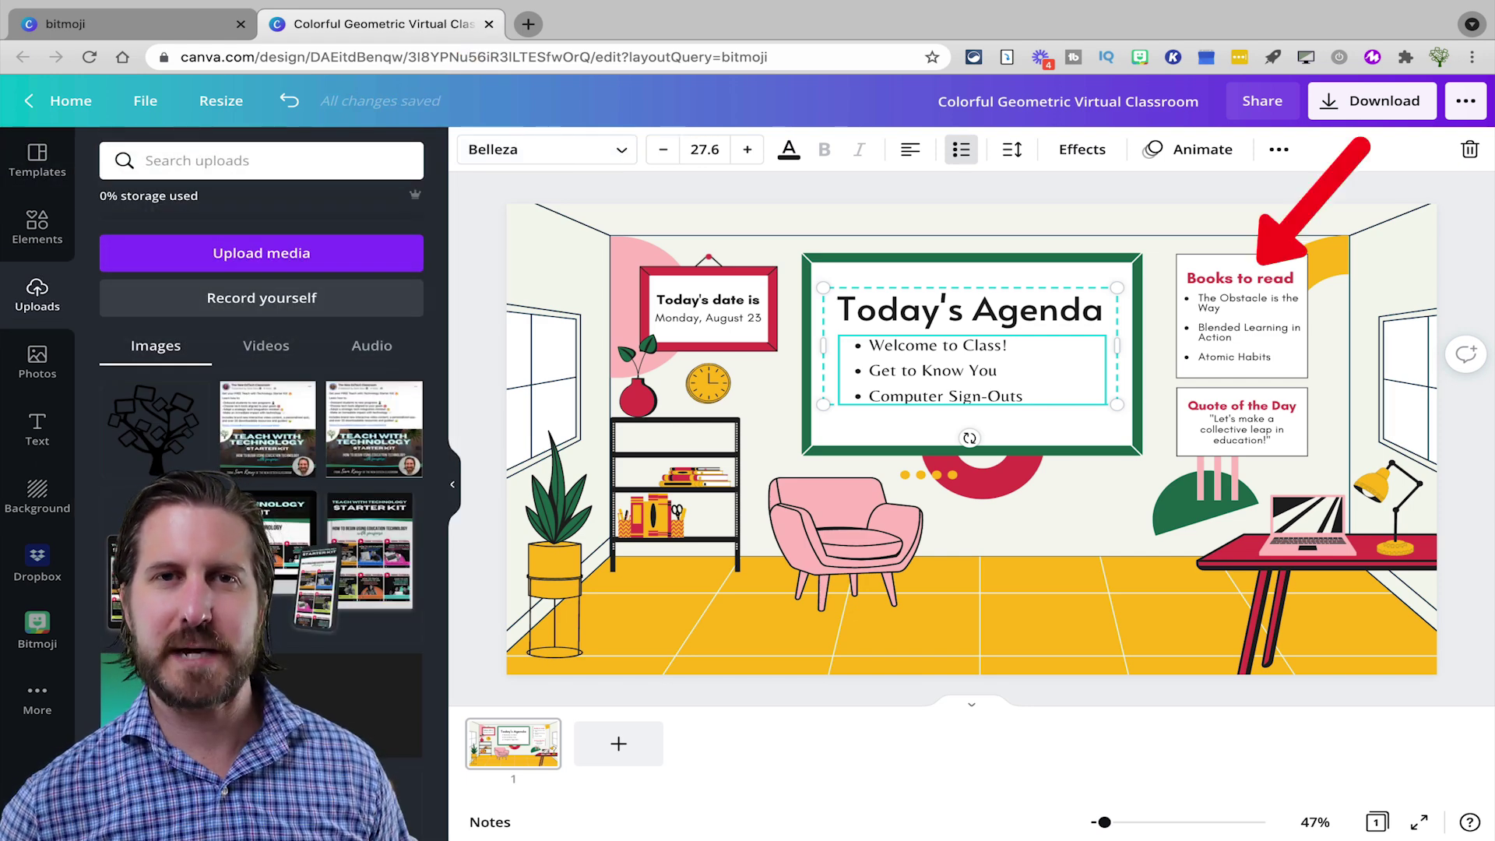
left_click(262, 253)
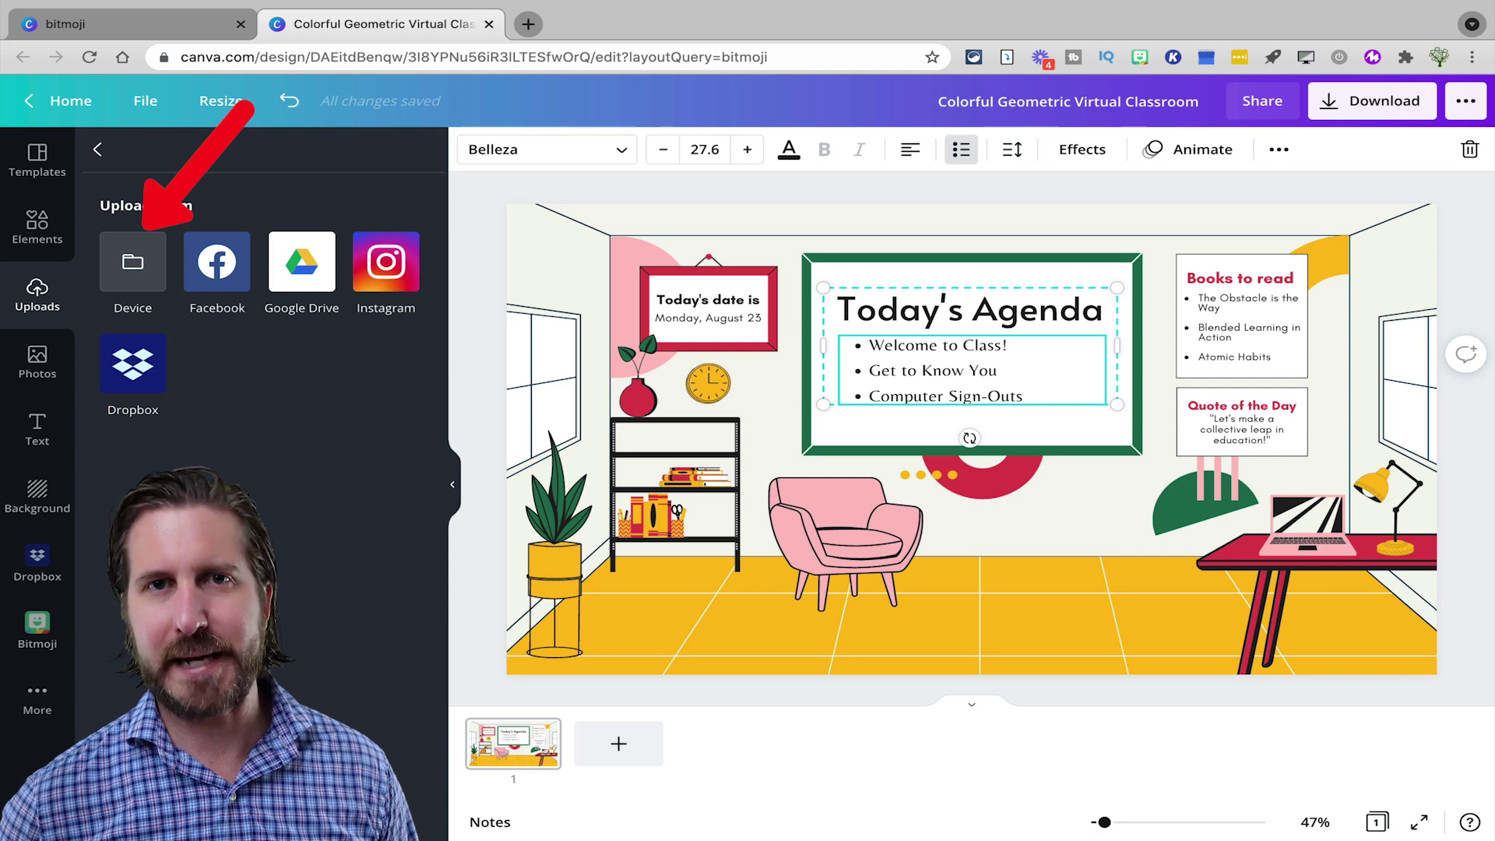
left_click(133, 263)
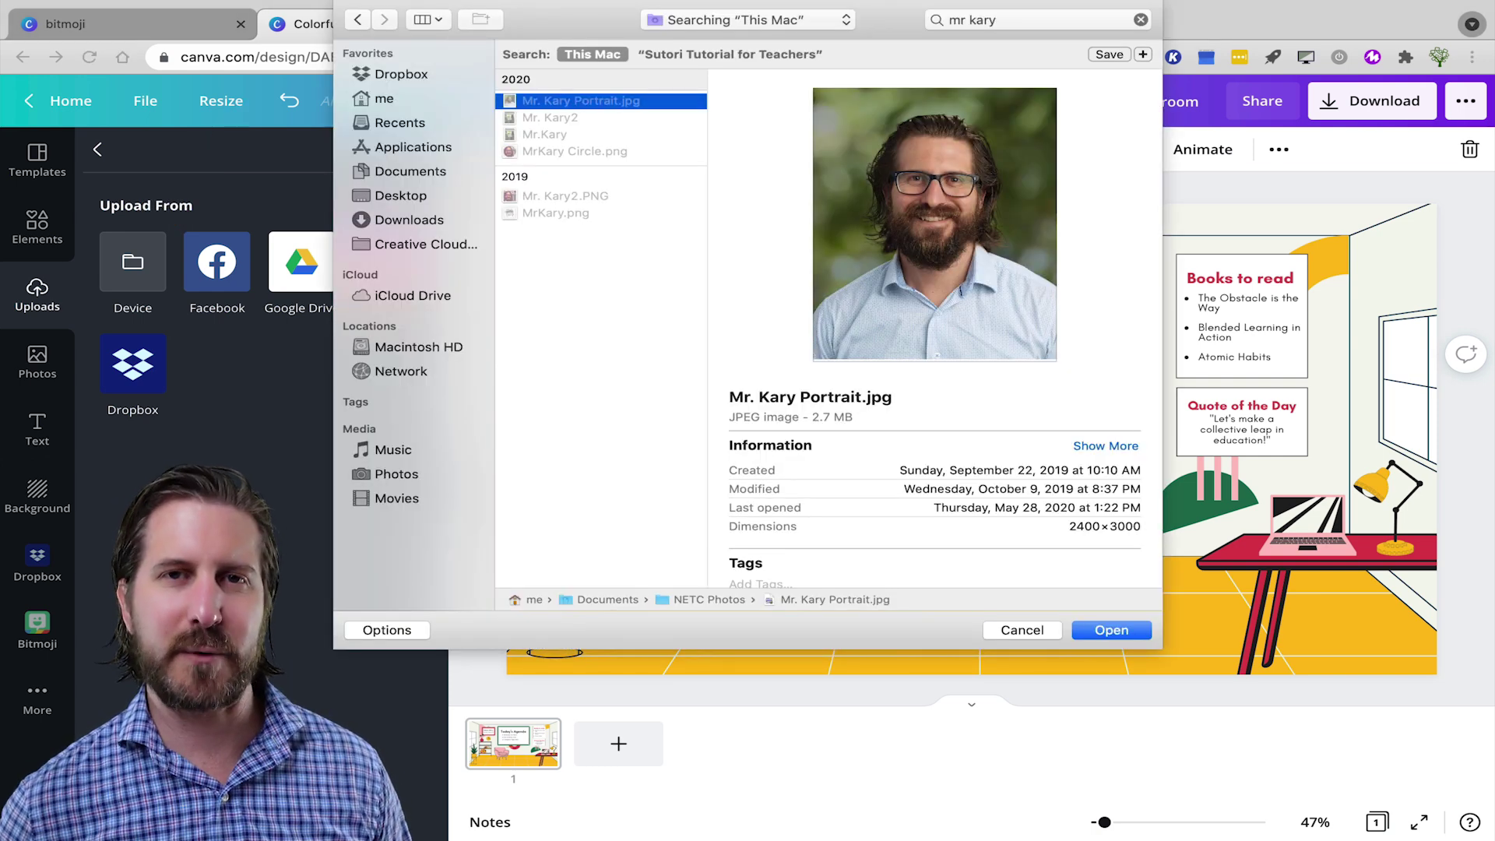
key("Return")
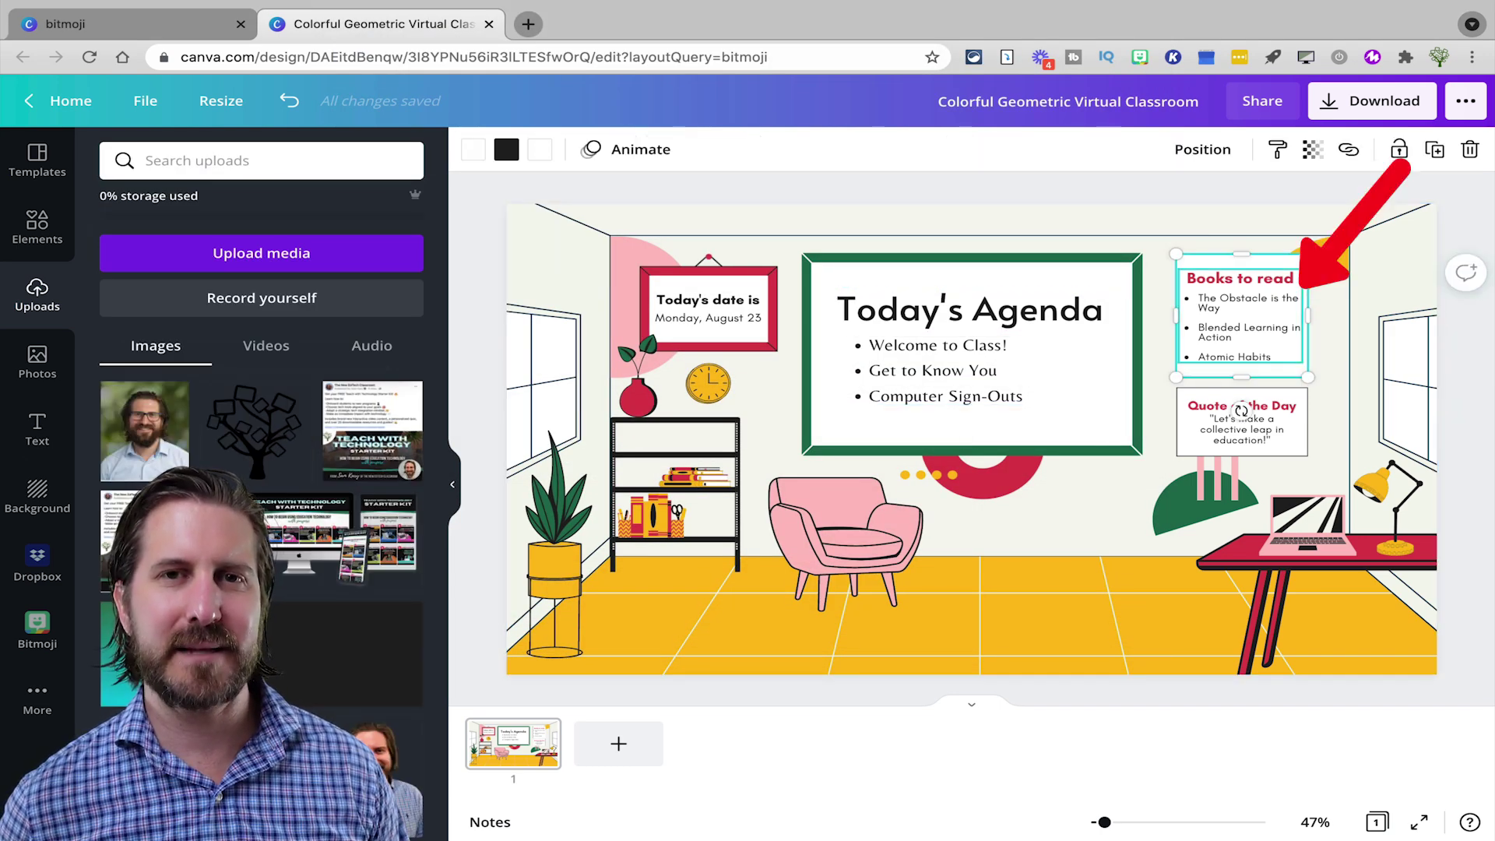
Delete the "Books to read" heading and its book list, keeping the empty white frame on the wall.
left_click(1241, 327)
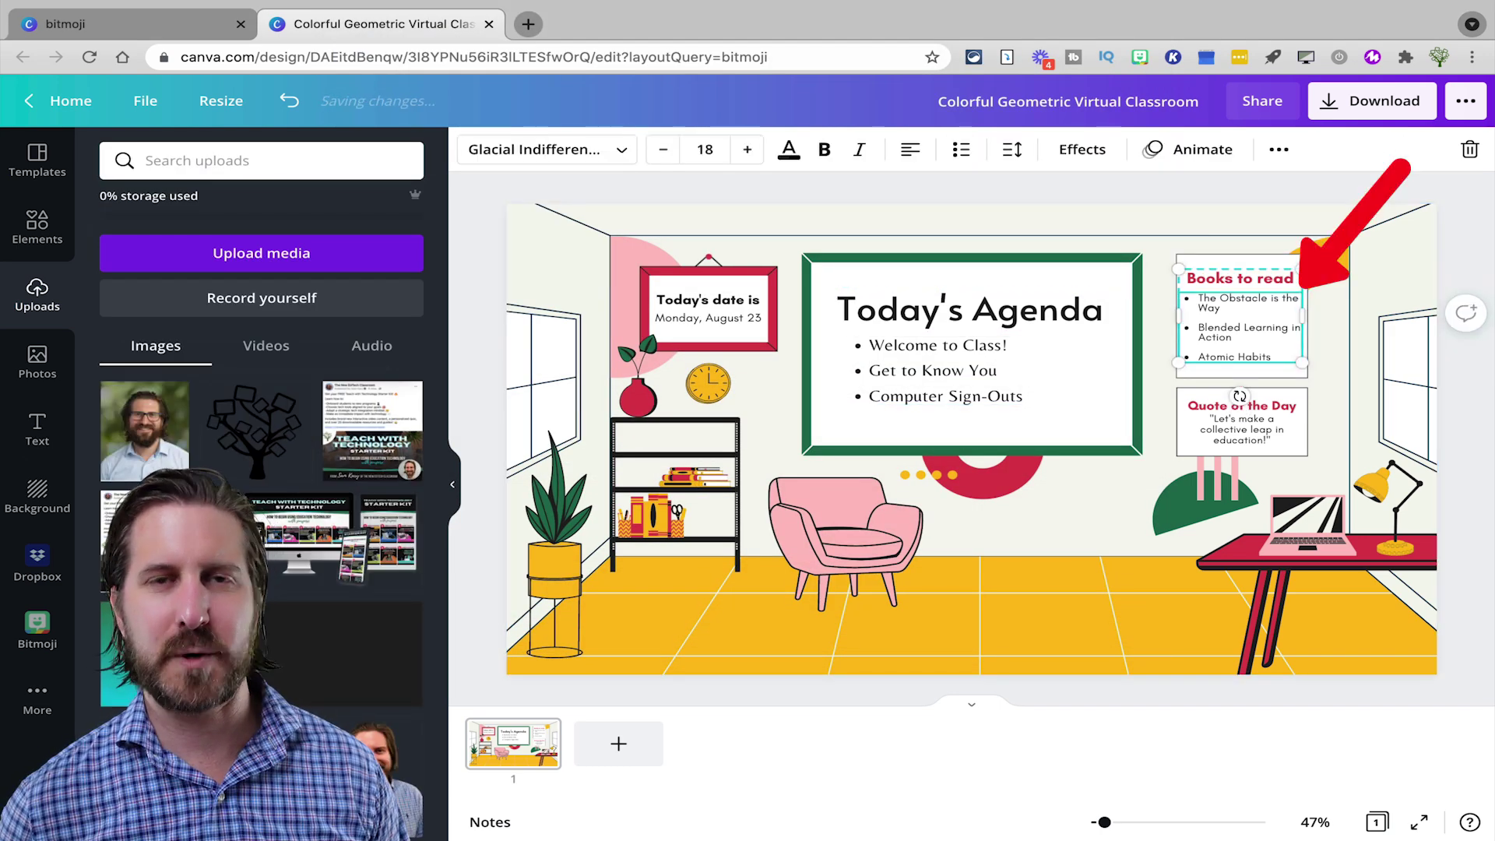
key("Delete")
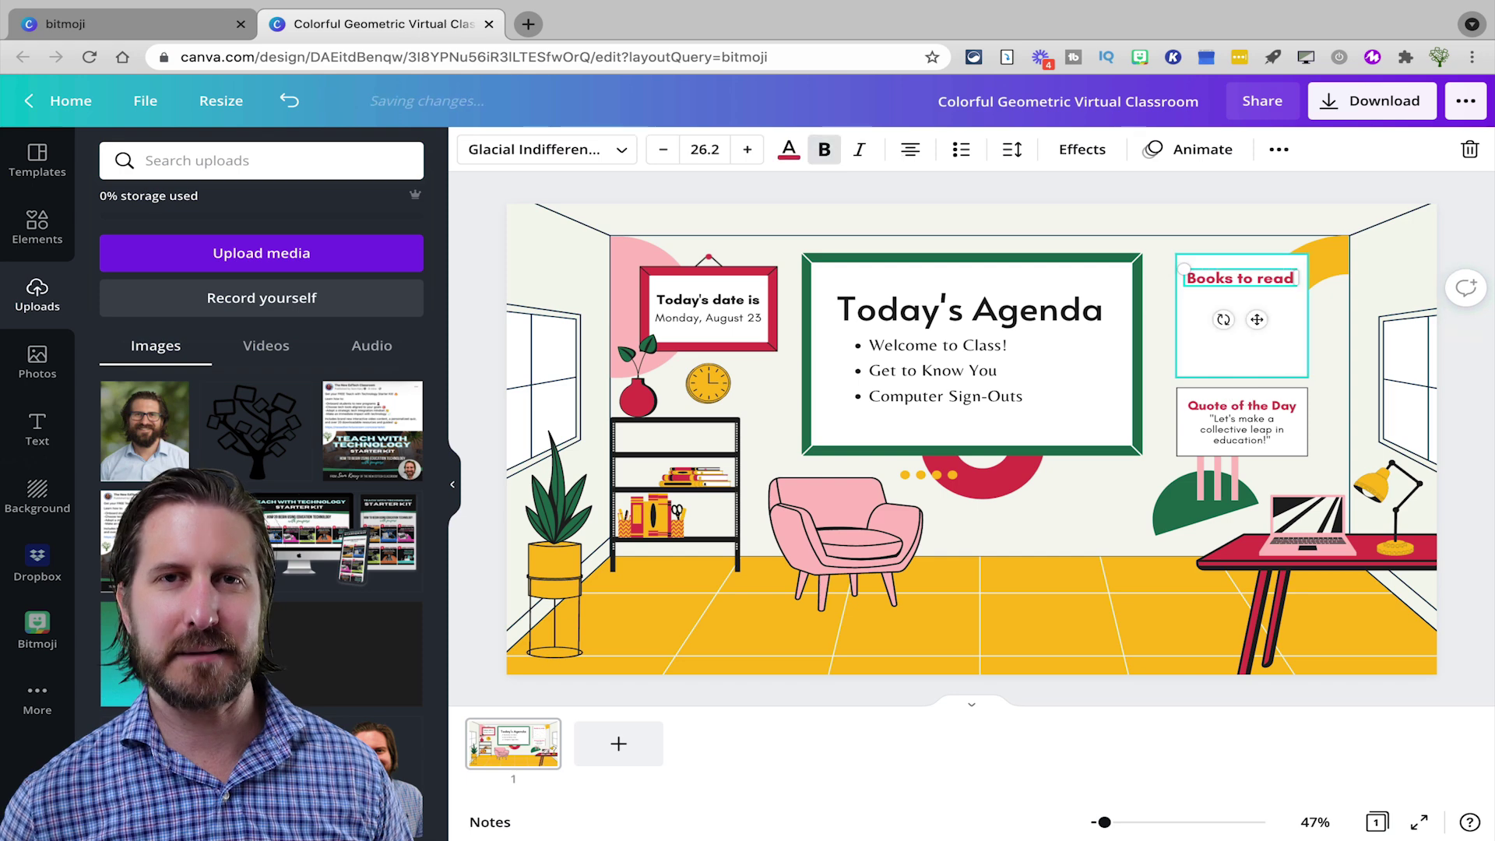
key("Delete")
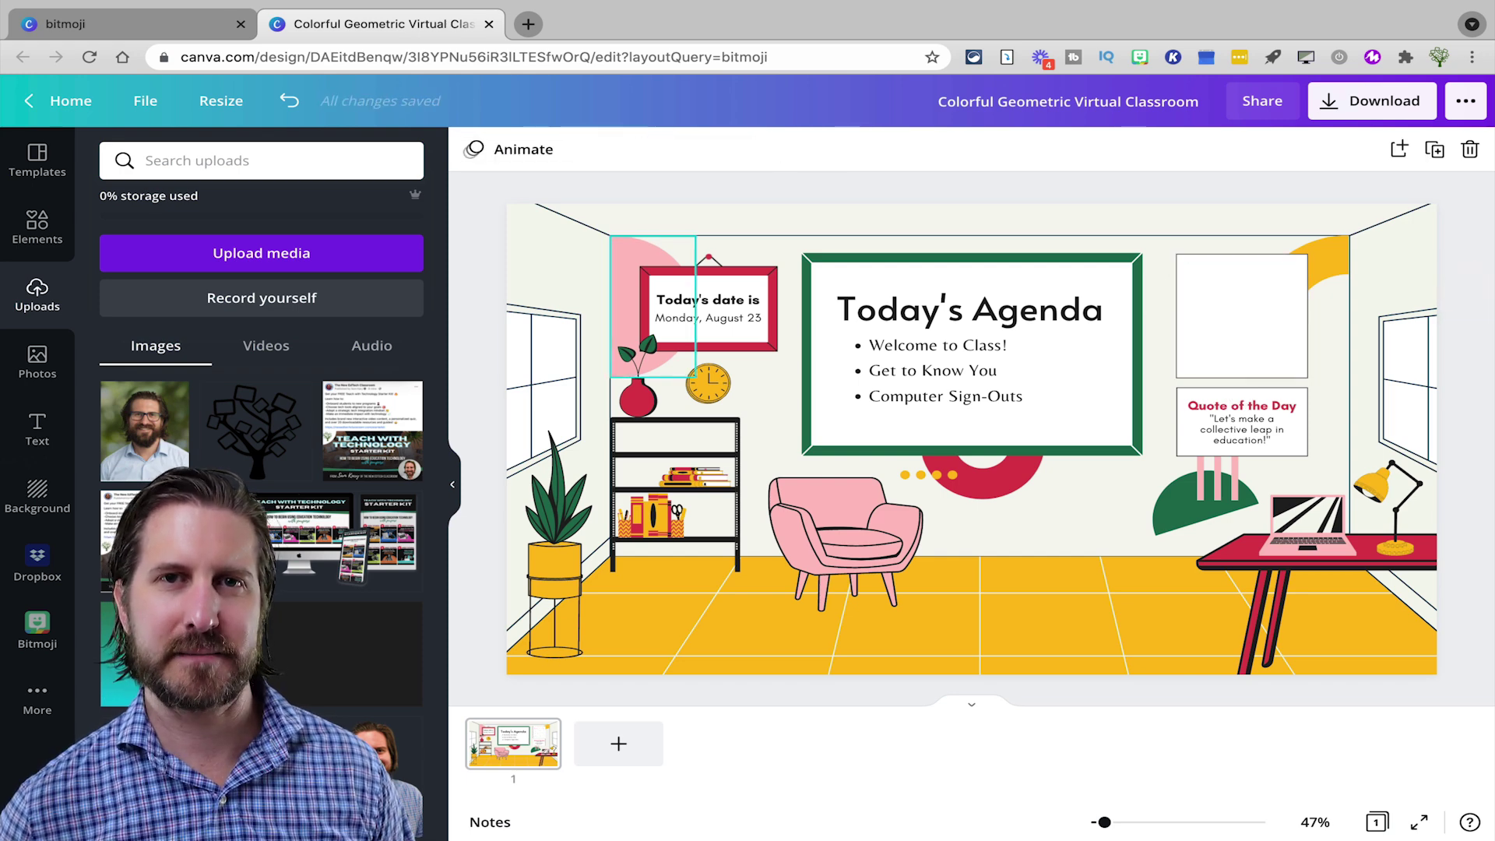
key("Escape")
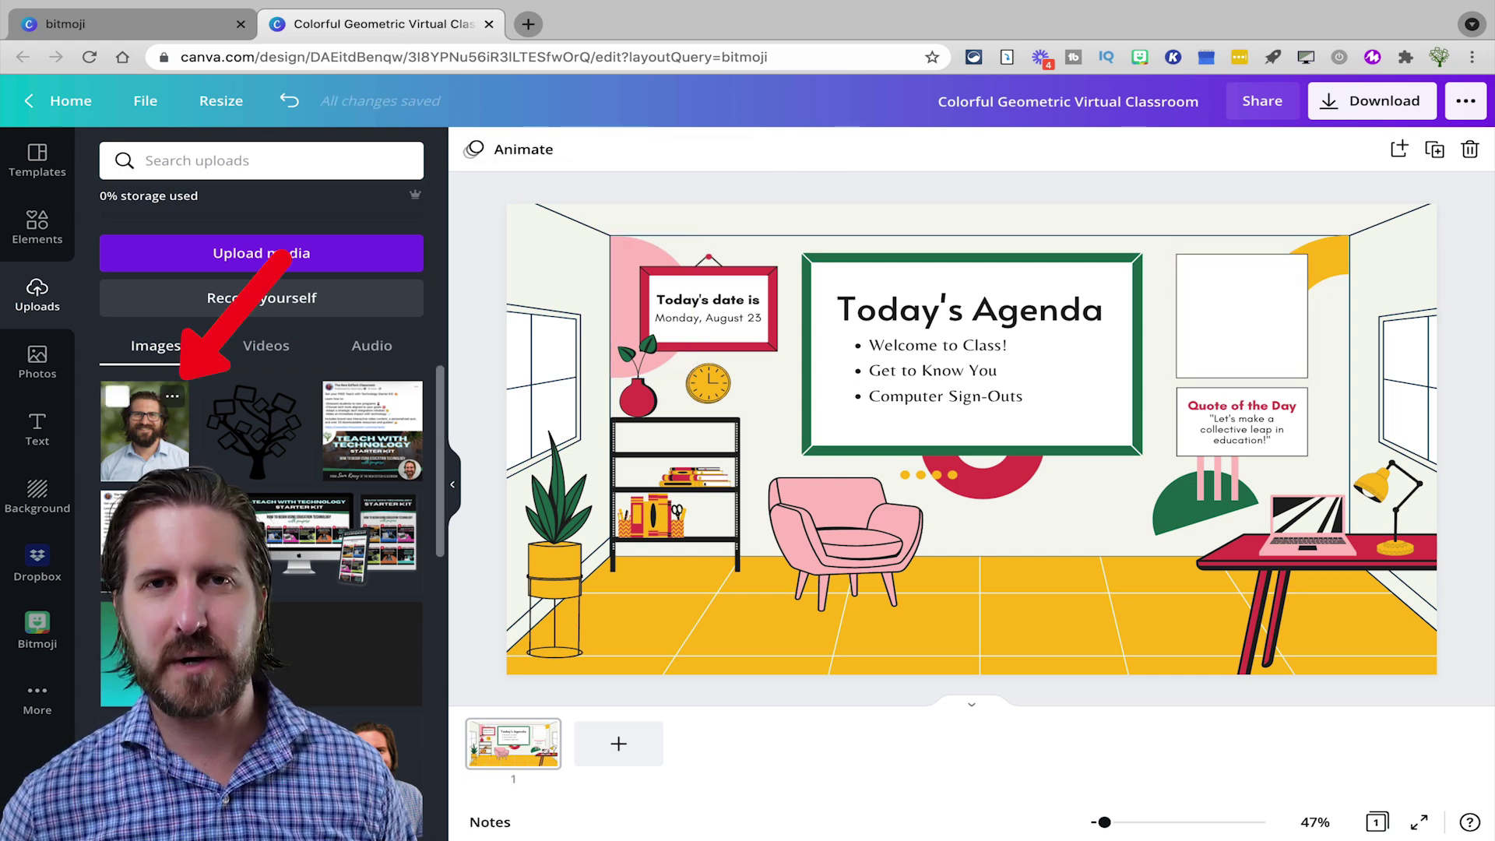
Place the uploaded portrait over the empty wall frame above the quote and crop its lower edge to fit the frame.
left_click_drag(144, 431, 1246, 327)
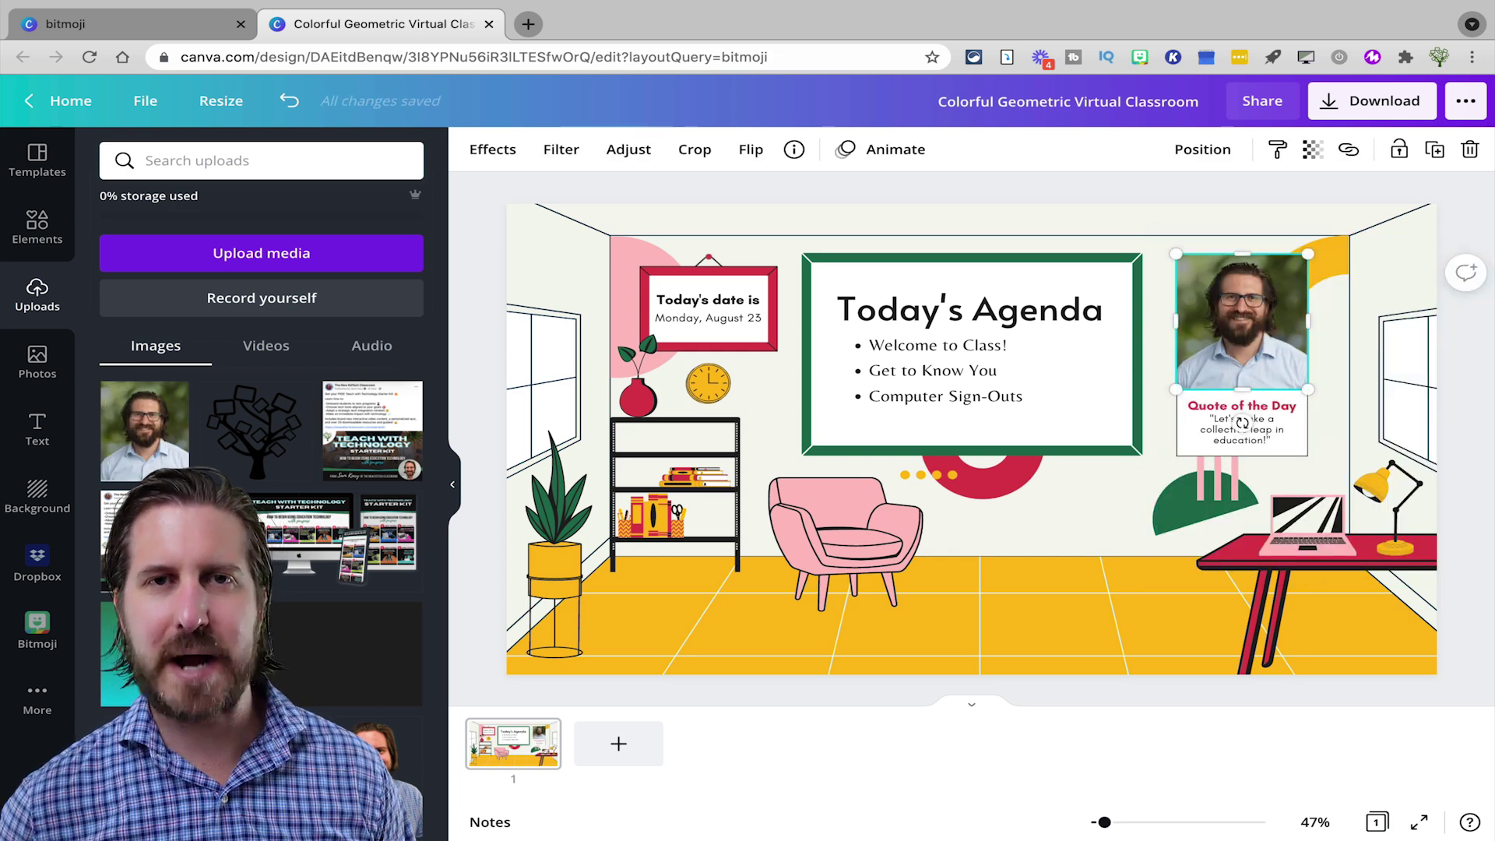
left_click_drag(1243, 389, 1242, 377)
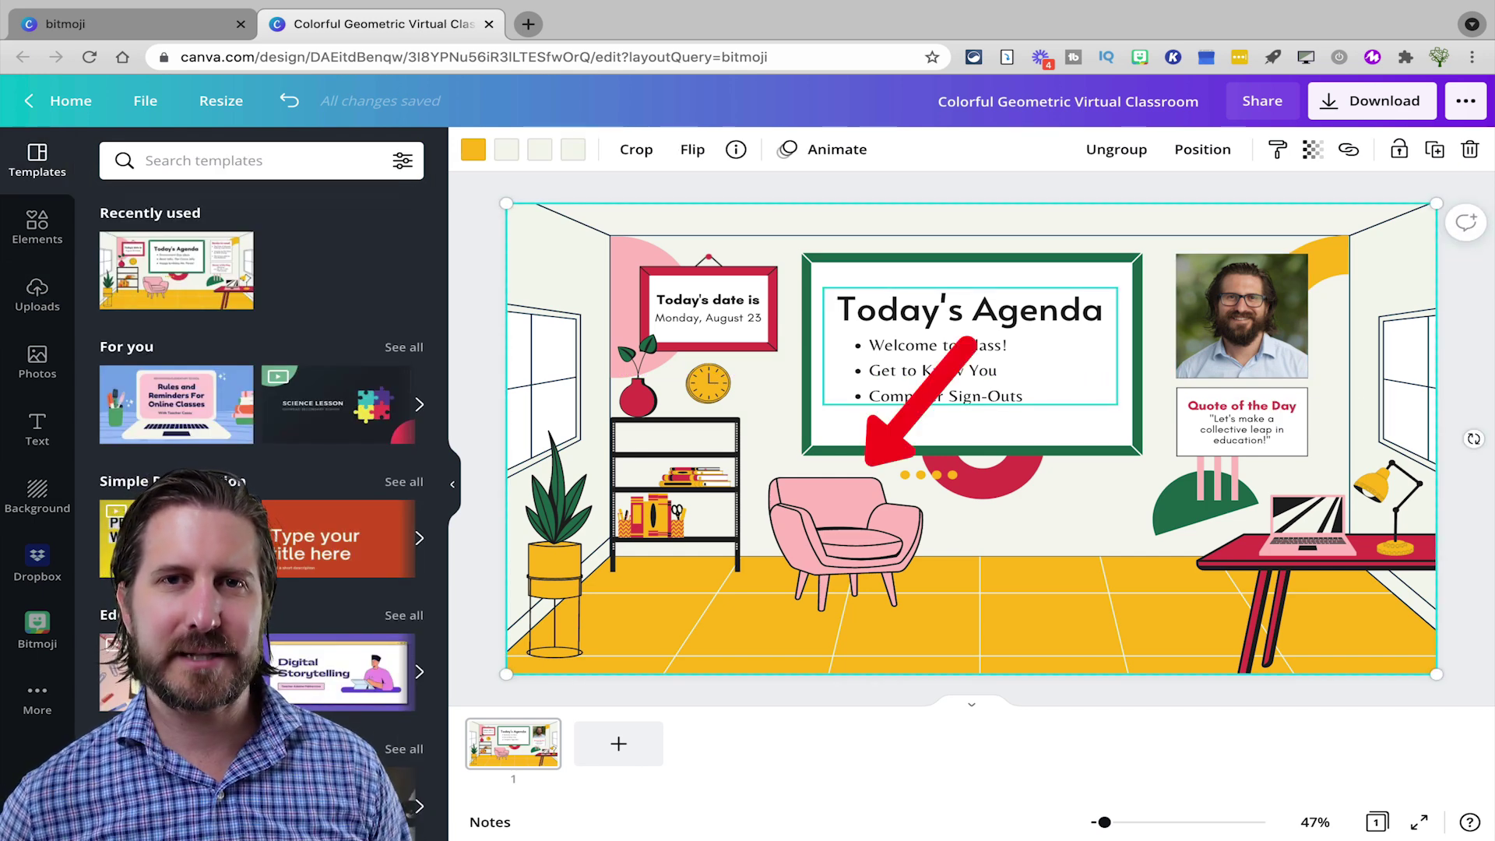
Recolour the pink armchair with blue legs, a light grey cushion and a turquoise body, and move it slightly down and to the left.
left_click(845, 538)
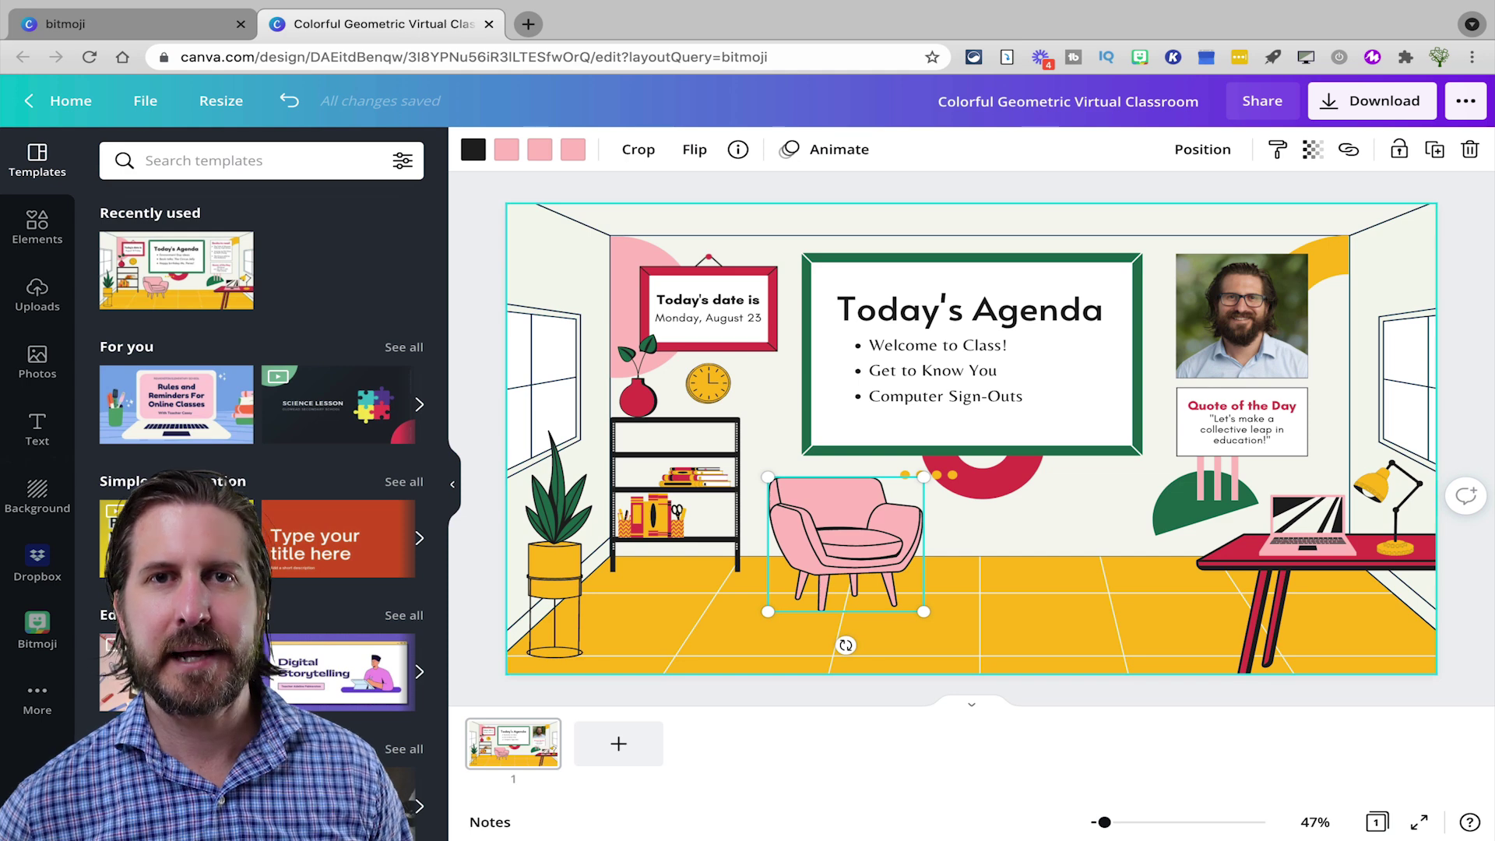
left_click(506, 149)
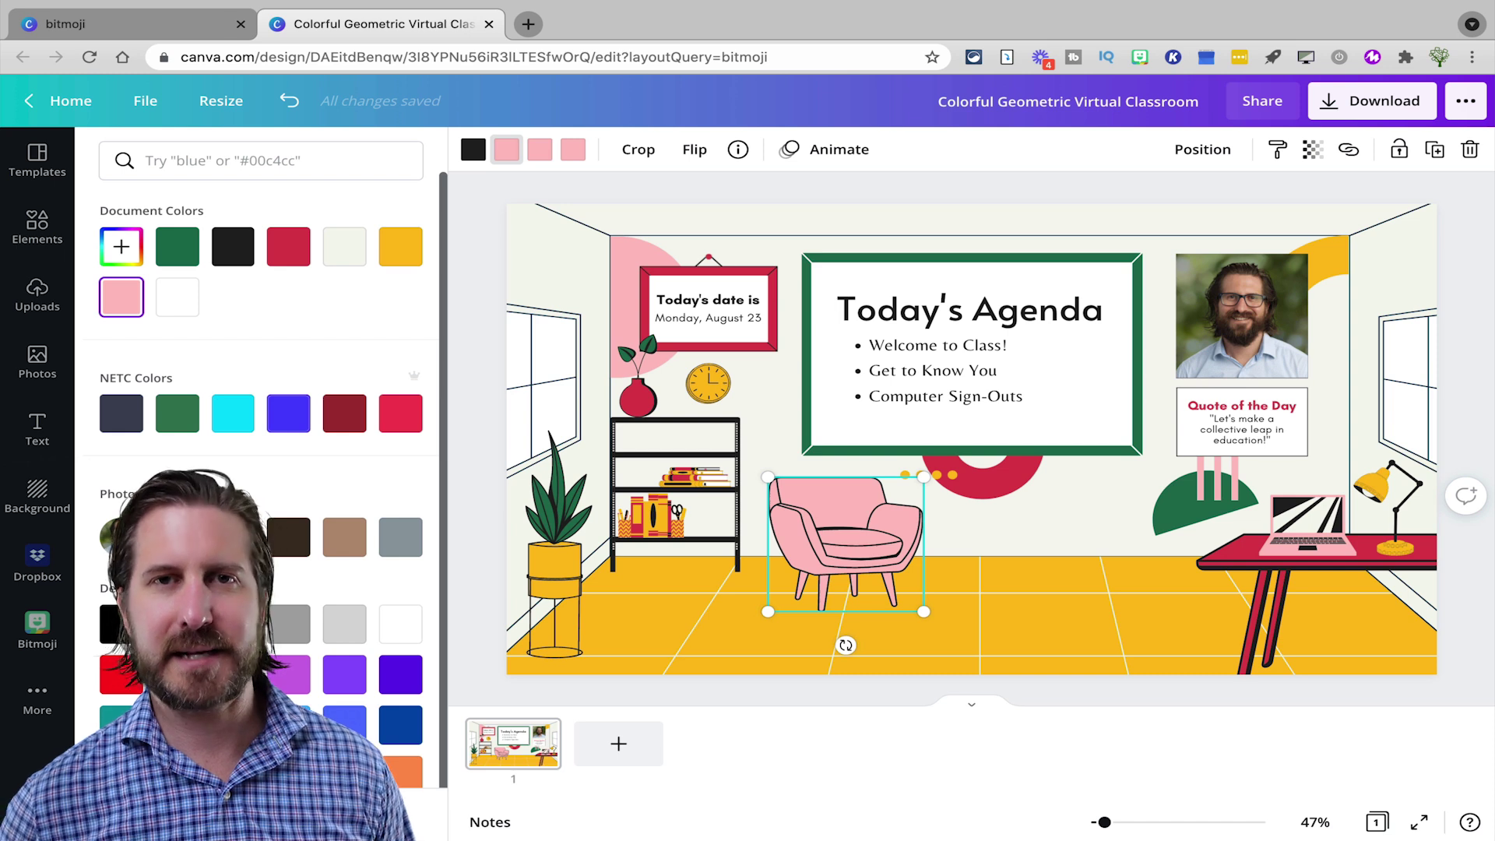
left_click(288, 413)
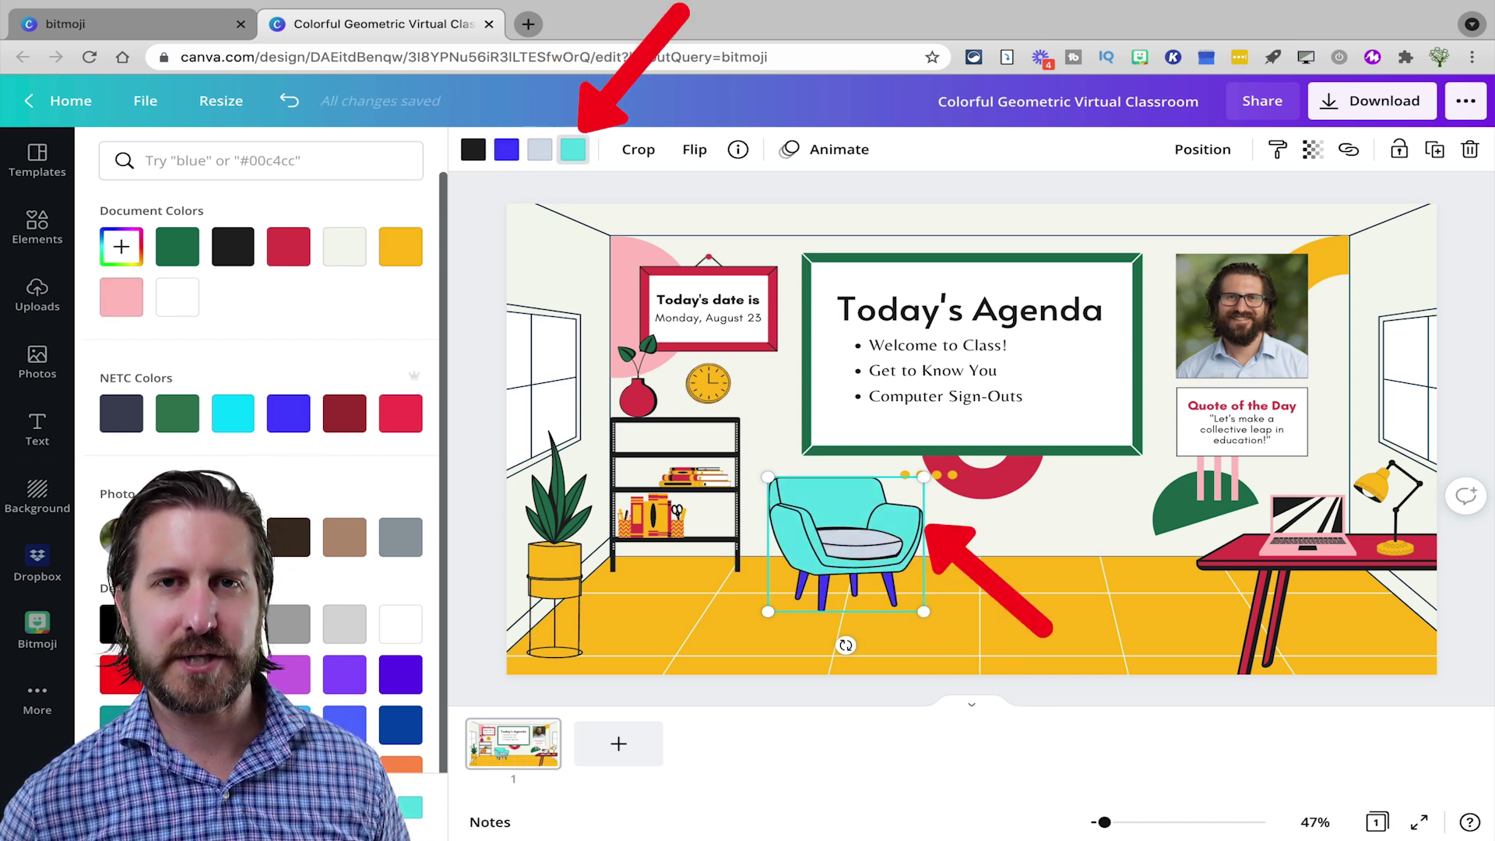
left_click_drag(845, 538, 825, 575)
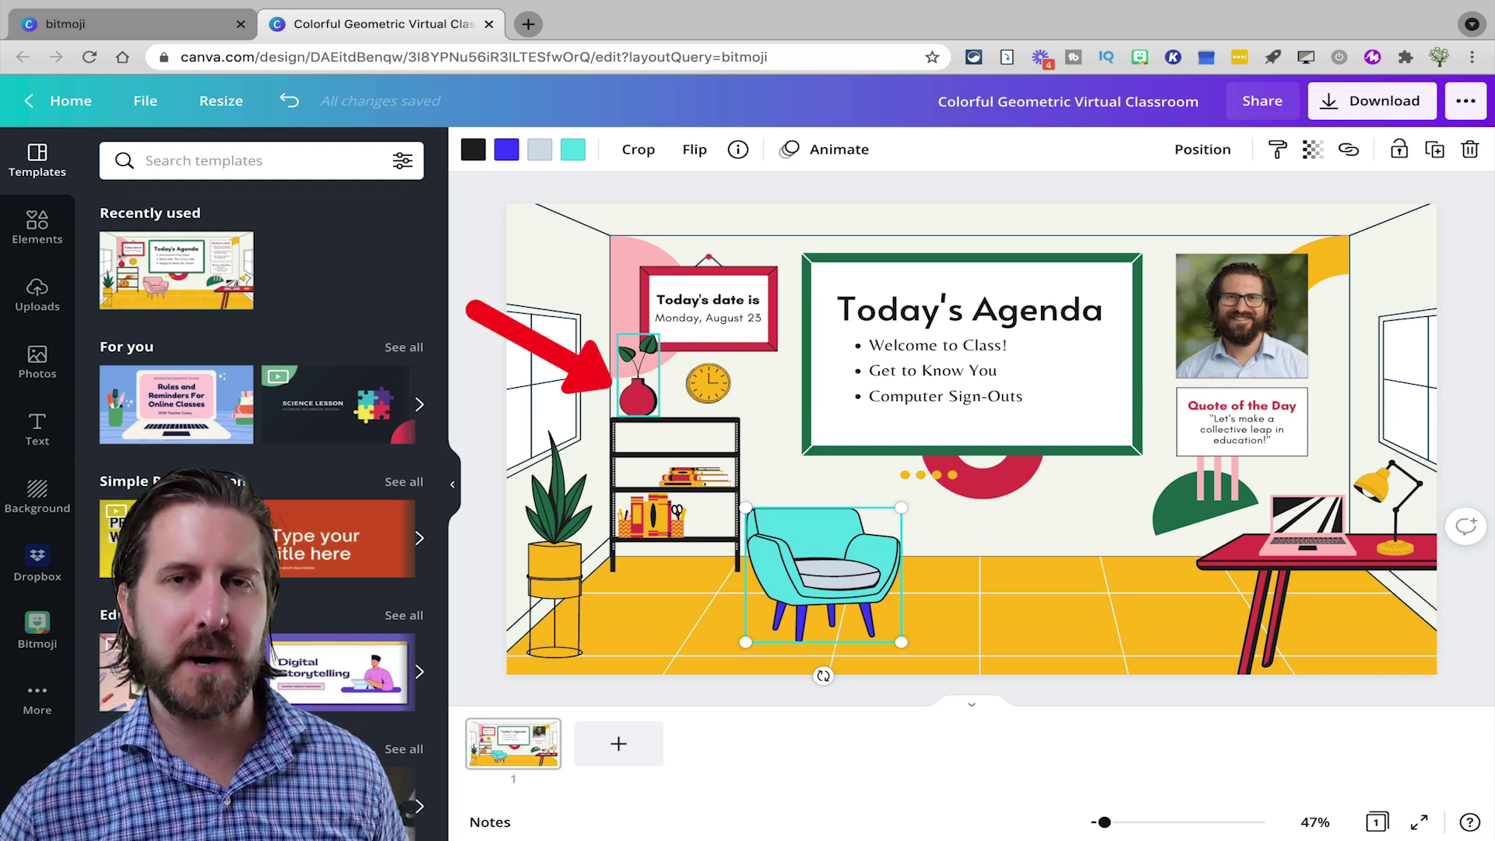
Try deleting the red vase and the flat stack of books from the bookshelf and the laptop from the desk.
left_click(638, 389)
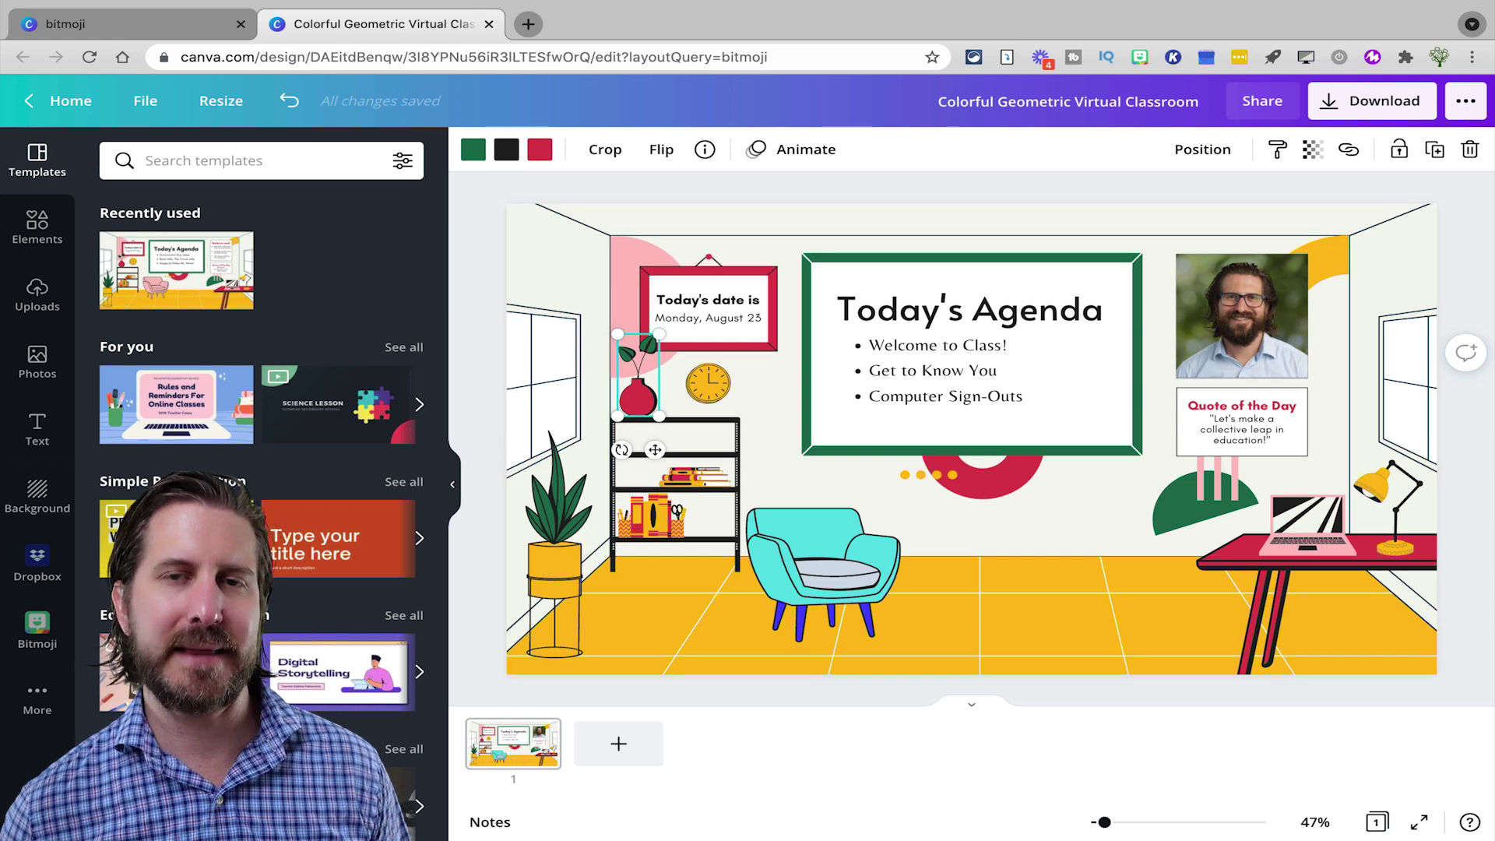
left_click(691, 476)
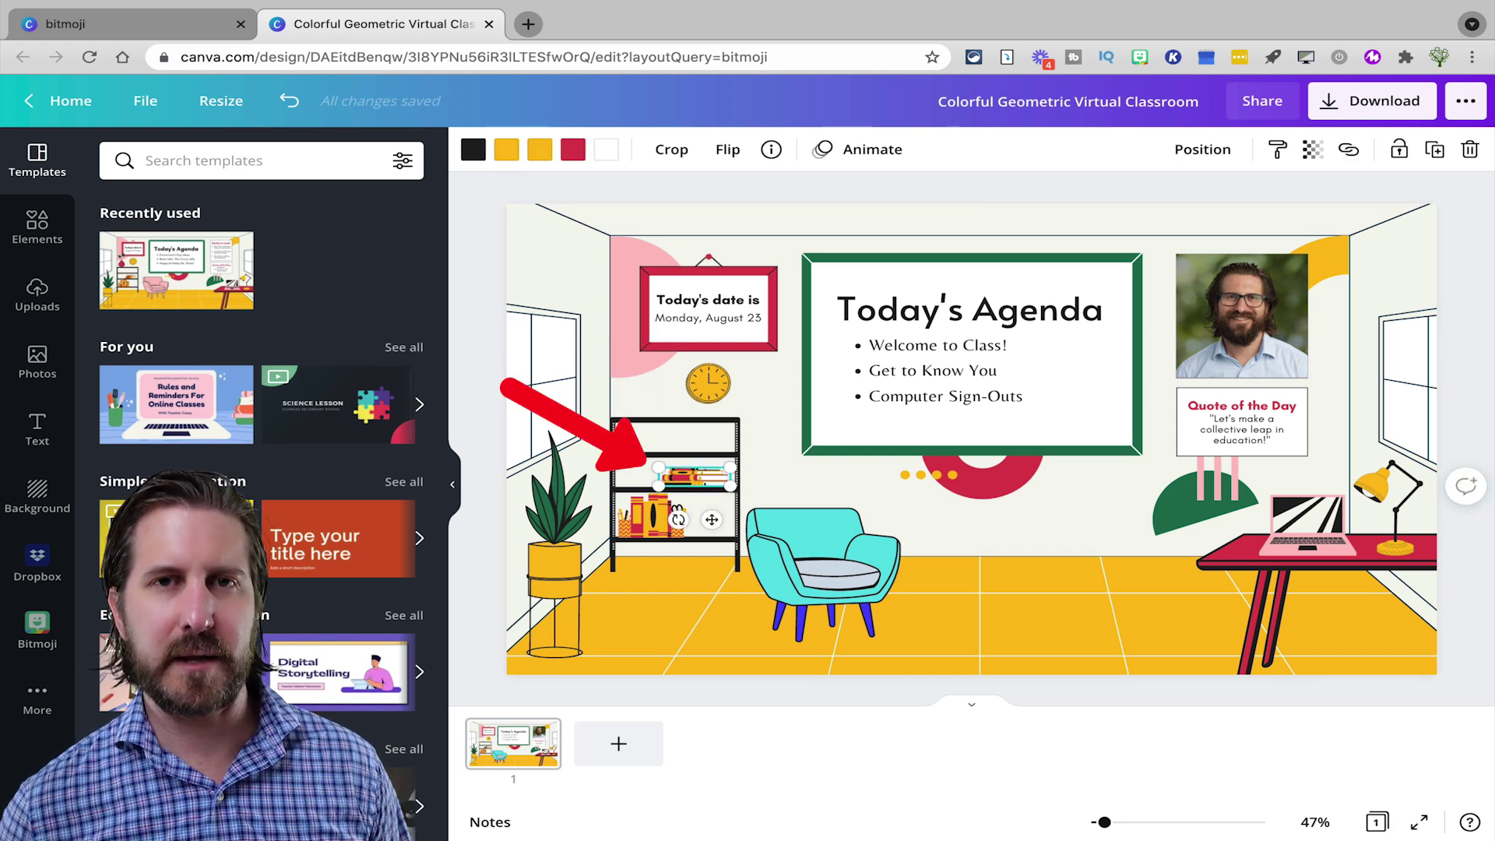
left_click(1308, 525)
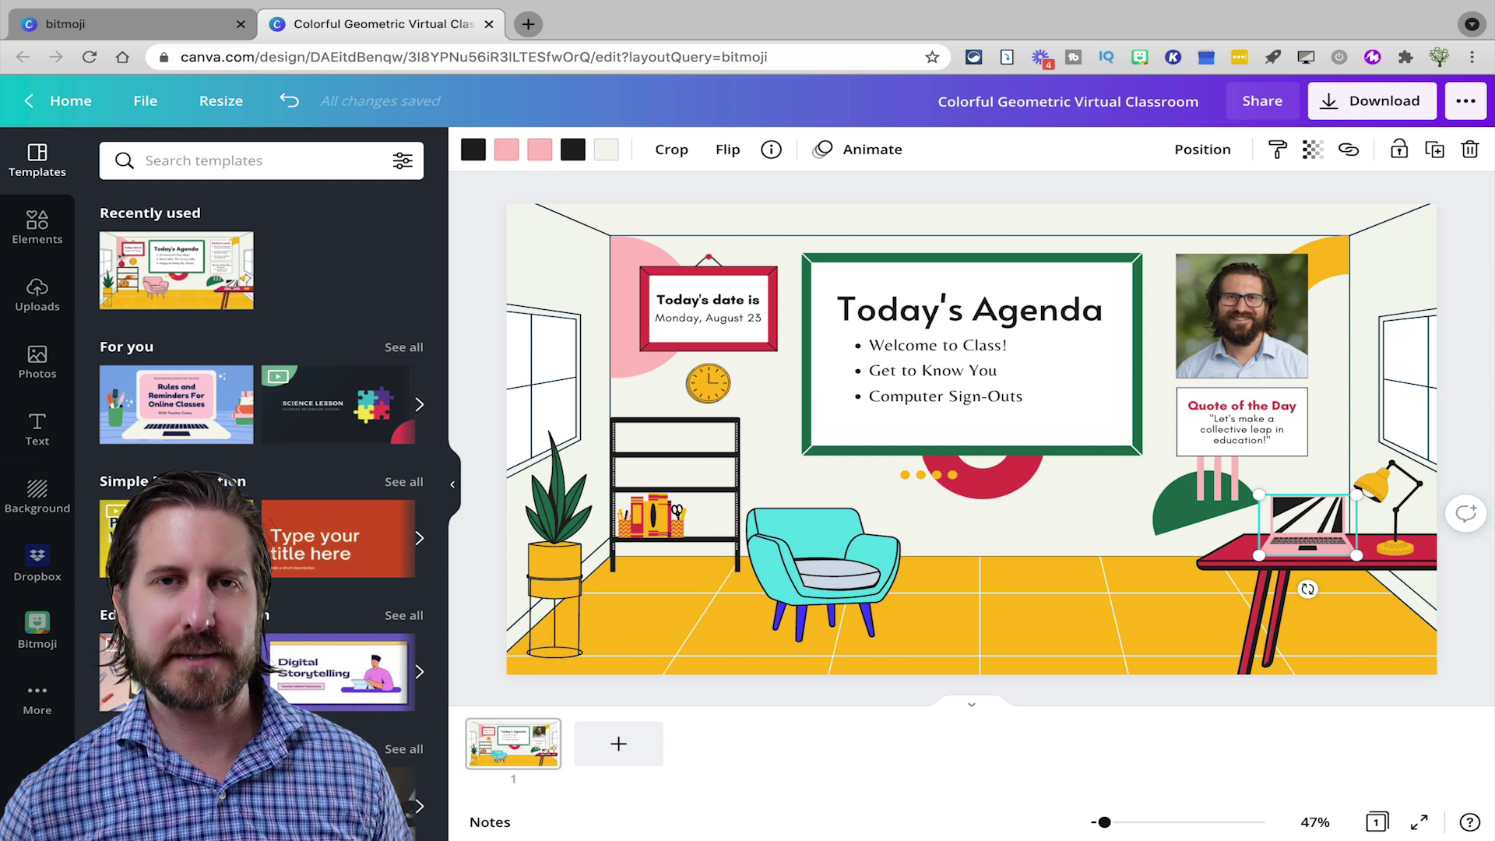
key("Delete")
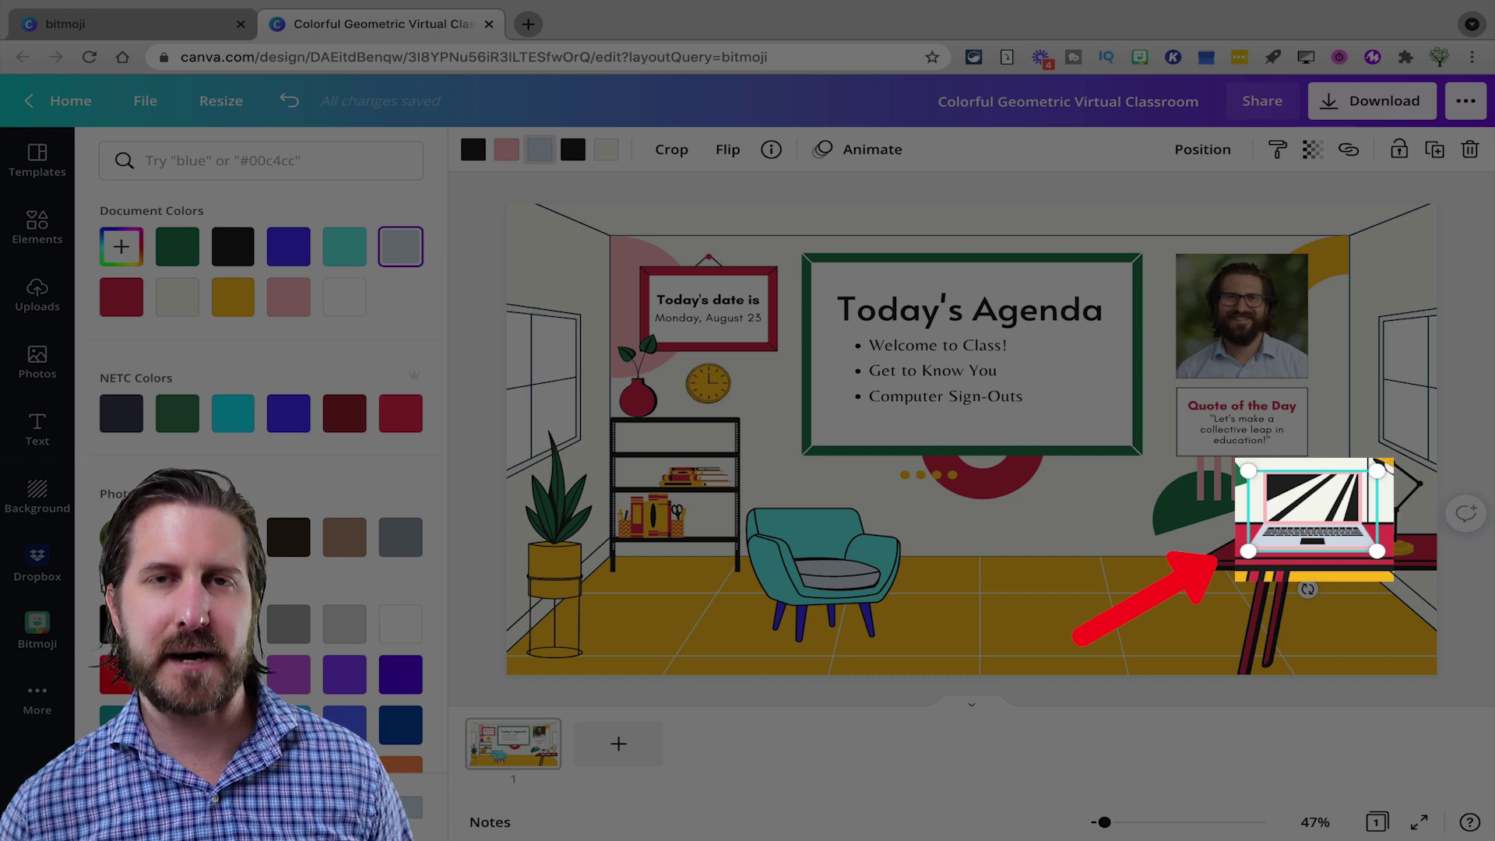
Recolour the laptop's screen frame red and the desk lamp purple.
left_click(506, 149)
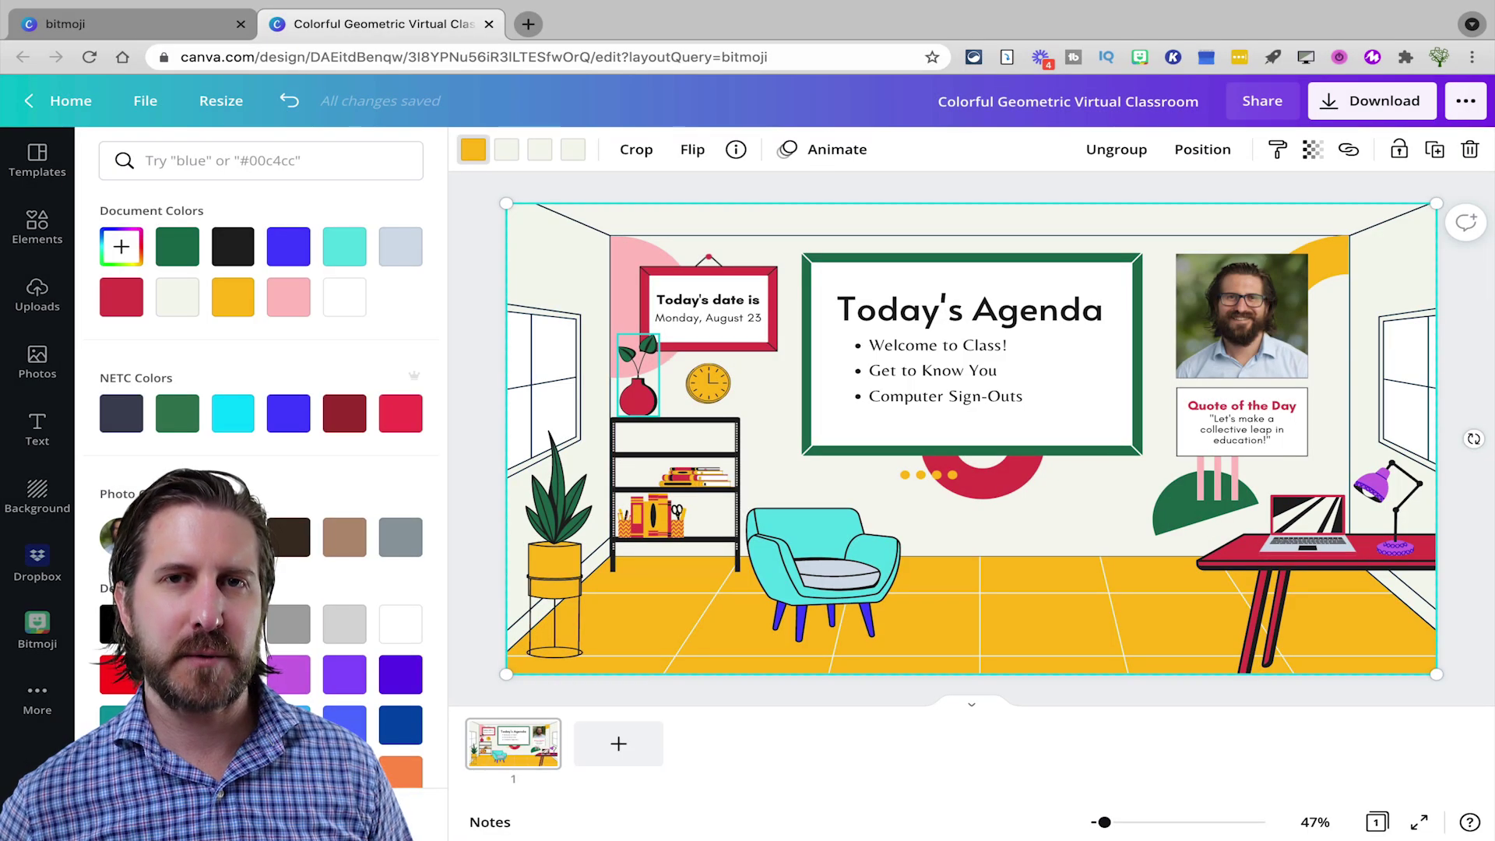
Swap the bookshelf vase with the desk lamp, and recolour the vase turquoise beside the laptop.
left_click_drag(639, 384, 670, 354)
left_click(1384, 525)
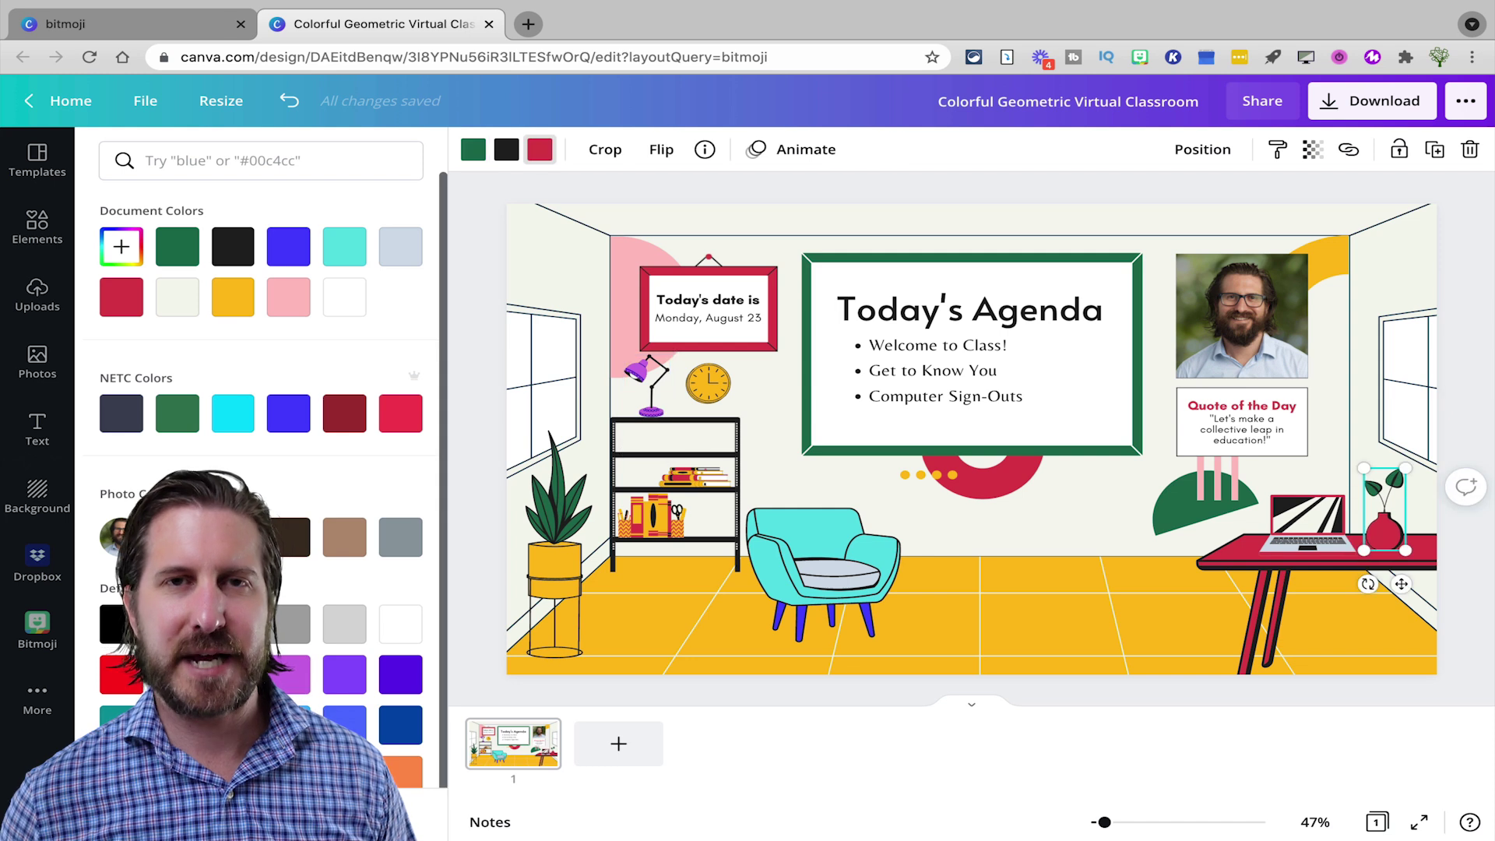
scroll(177, 677, "down", 1)
left_click(178, 681)
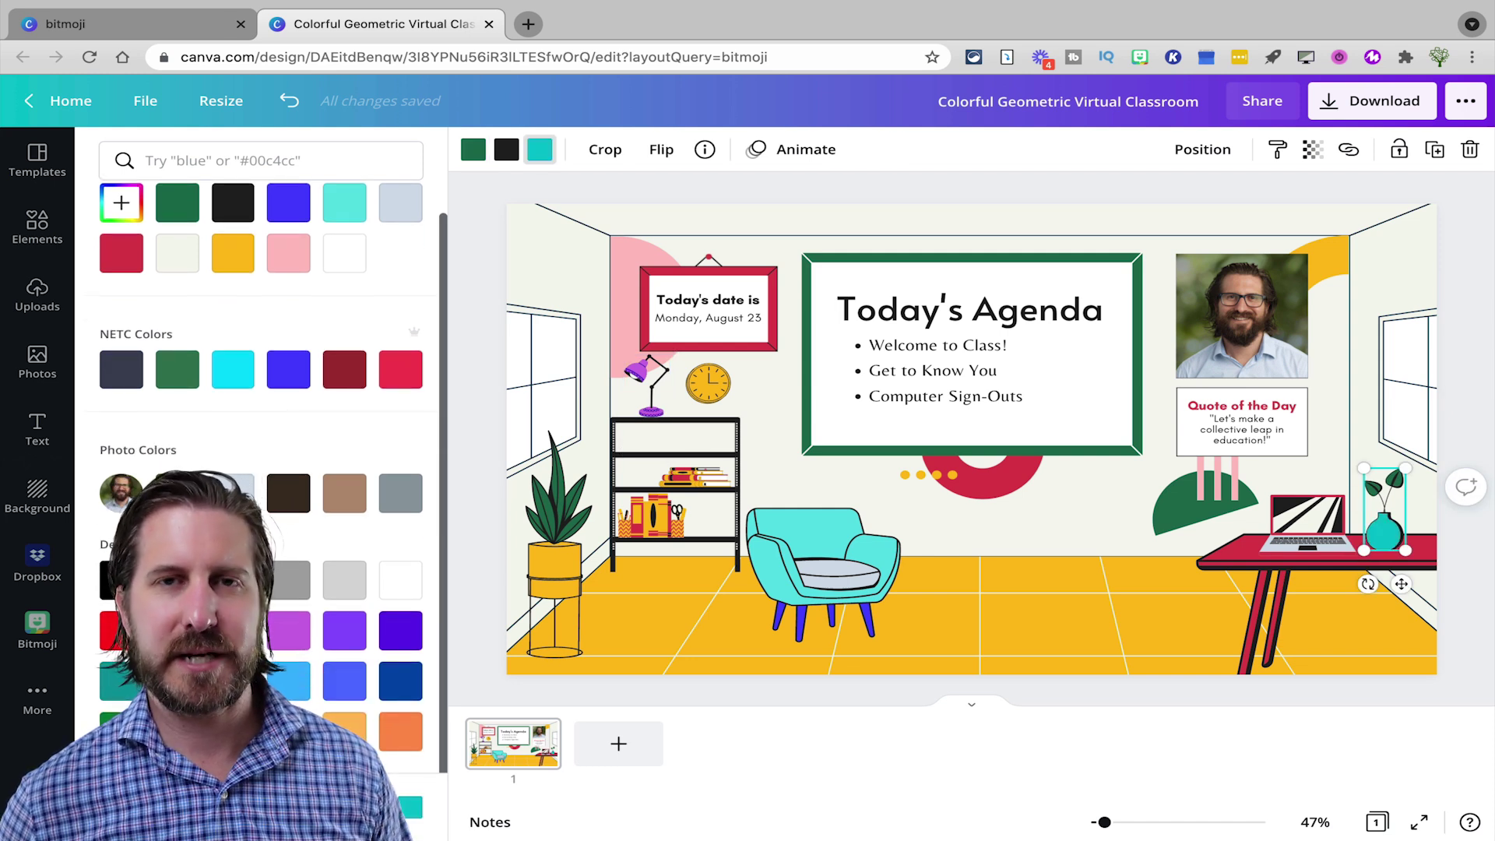
left_click_drag(1384, 531, 1398, 531)
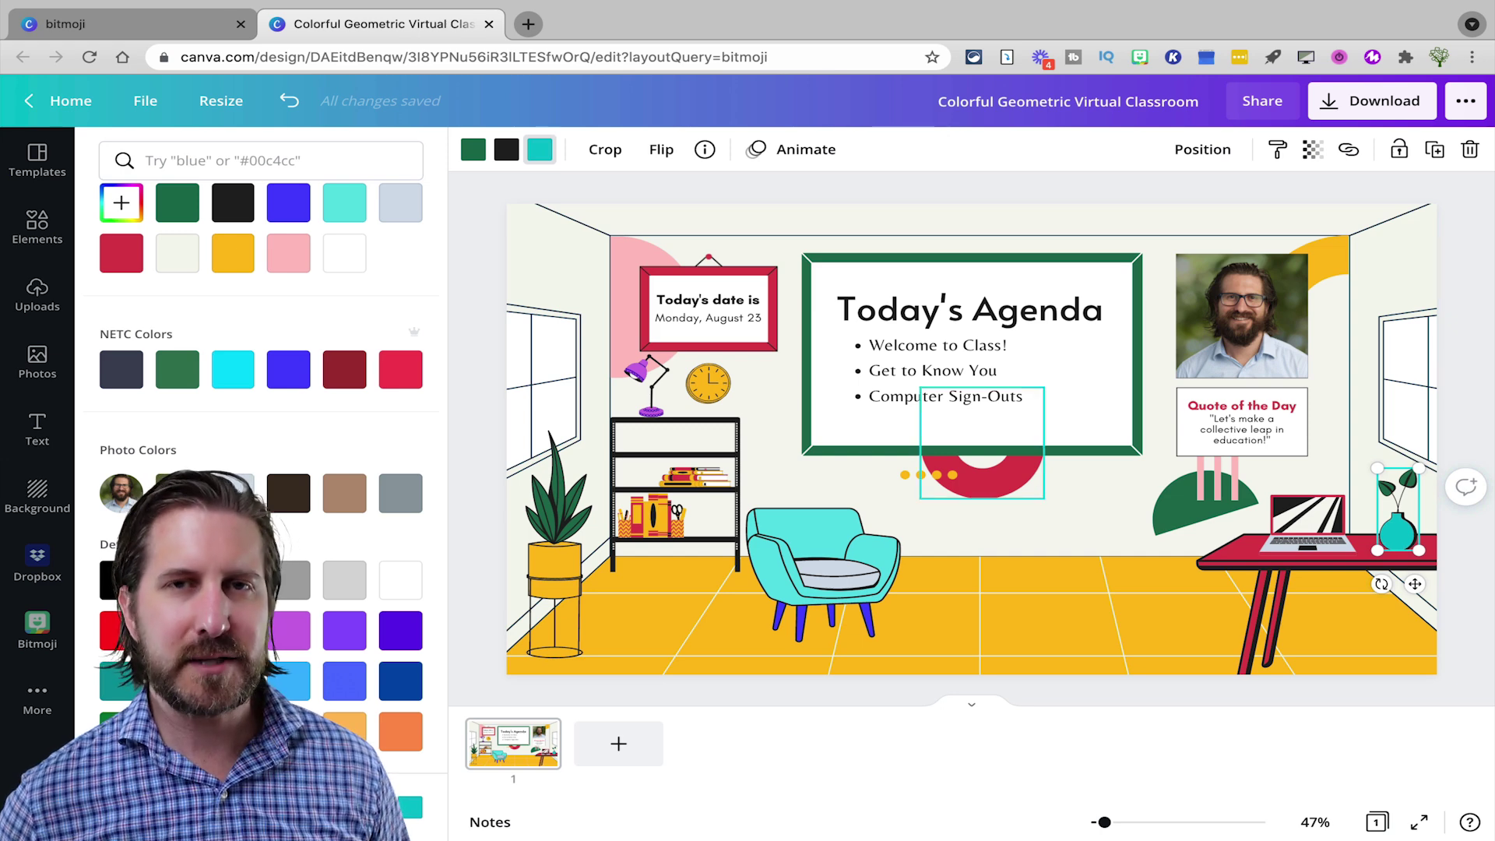
Recolour the room with a brown floor, blue ceiling and window frames, a cyan date frame and a light grey agenda board.
left_click(770, 460)
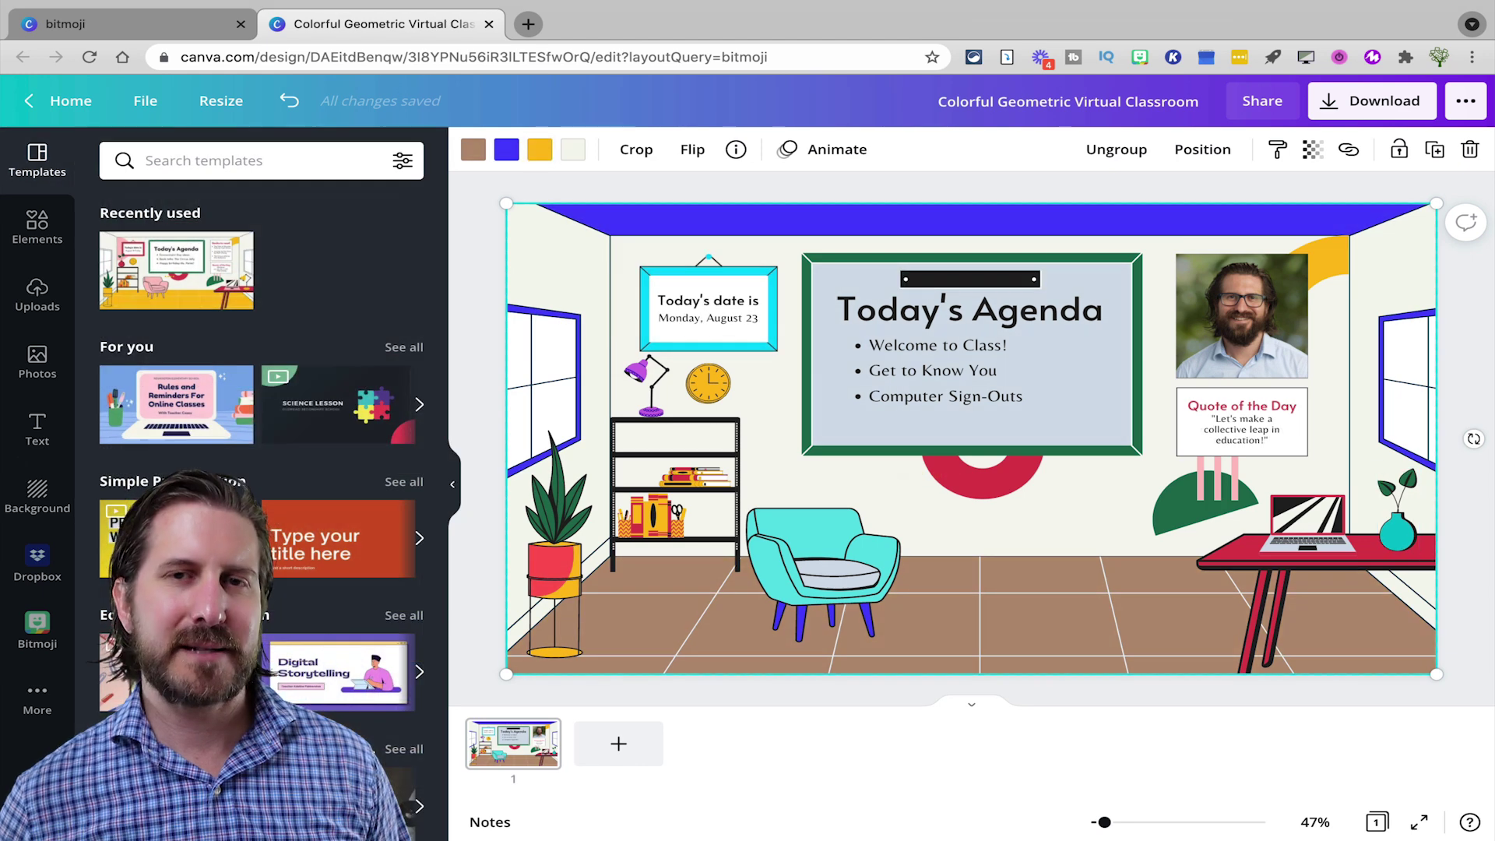
Replace the turquoise vase with a white-flowered plant from an elements search for "flower pot", placed on the bookshelf, and move the lamp to the desk.
left_click(1397, 514)
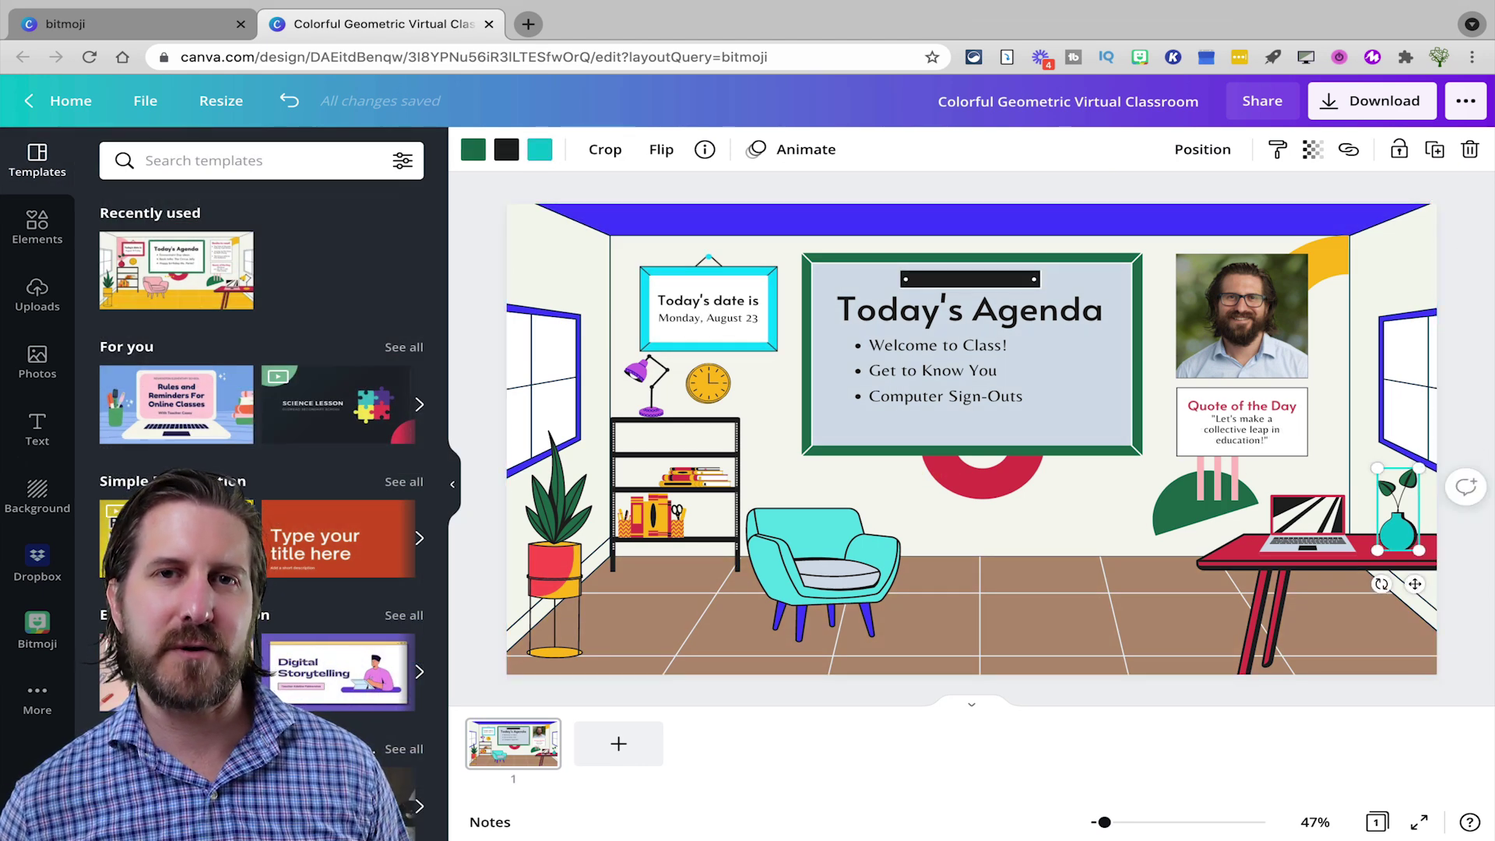
key("Delete")
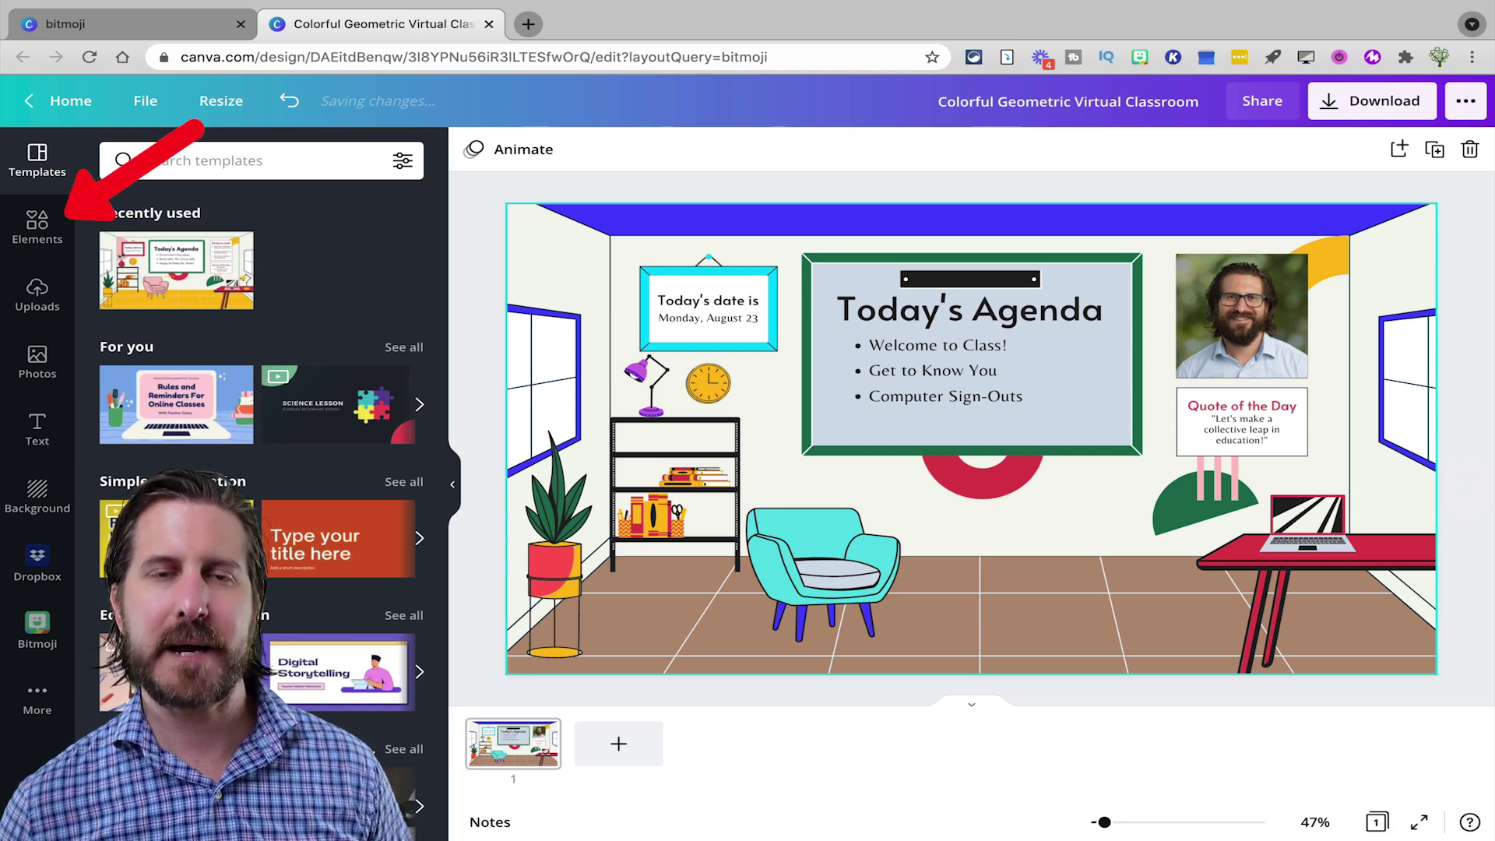
left_click(37, 226)
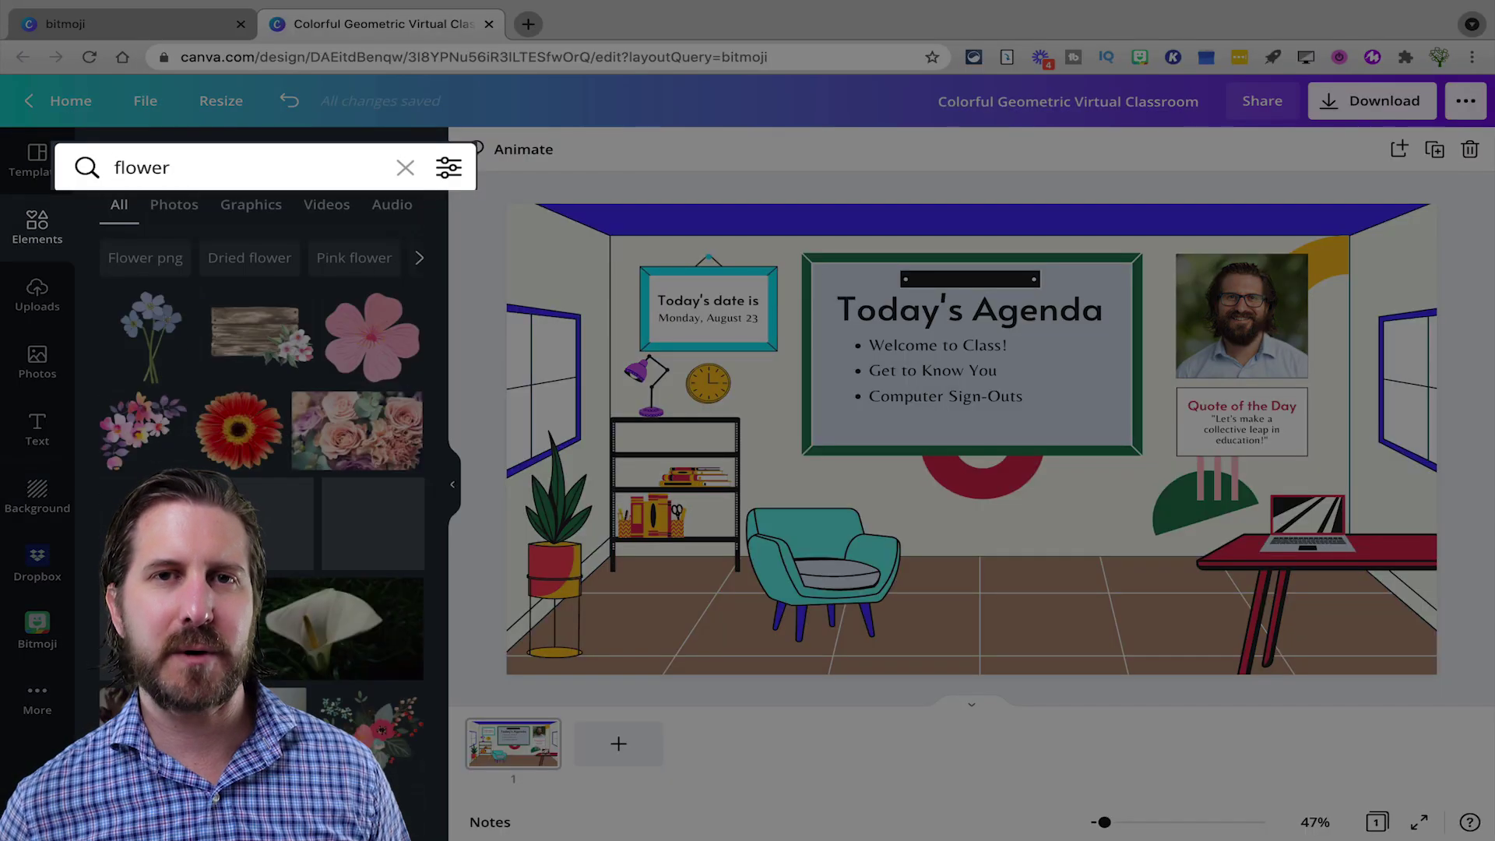
type("pot")
key("Return")
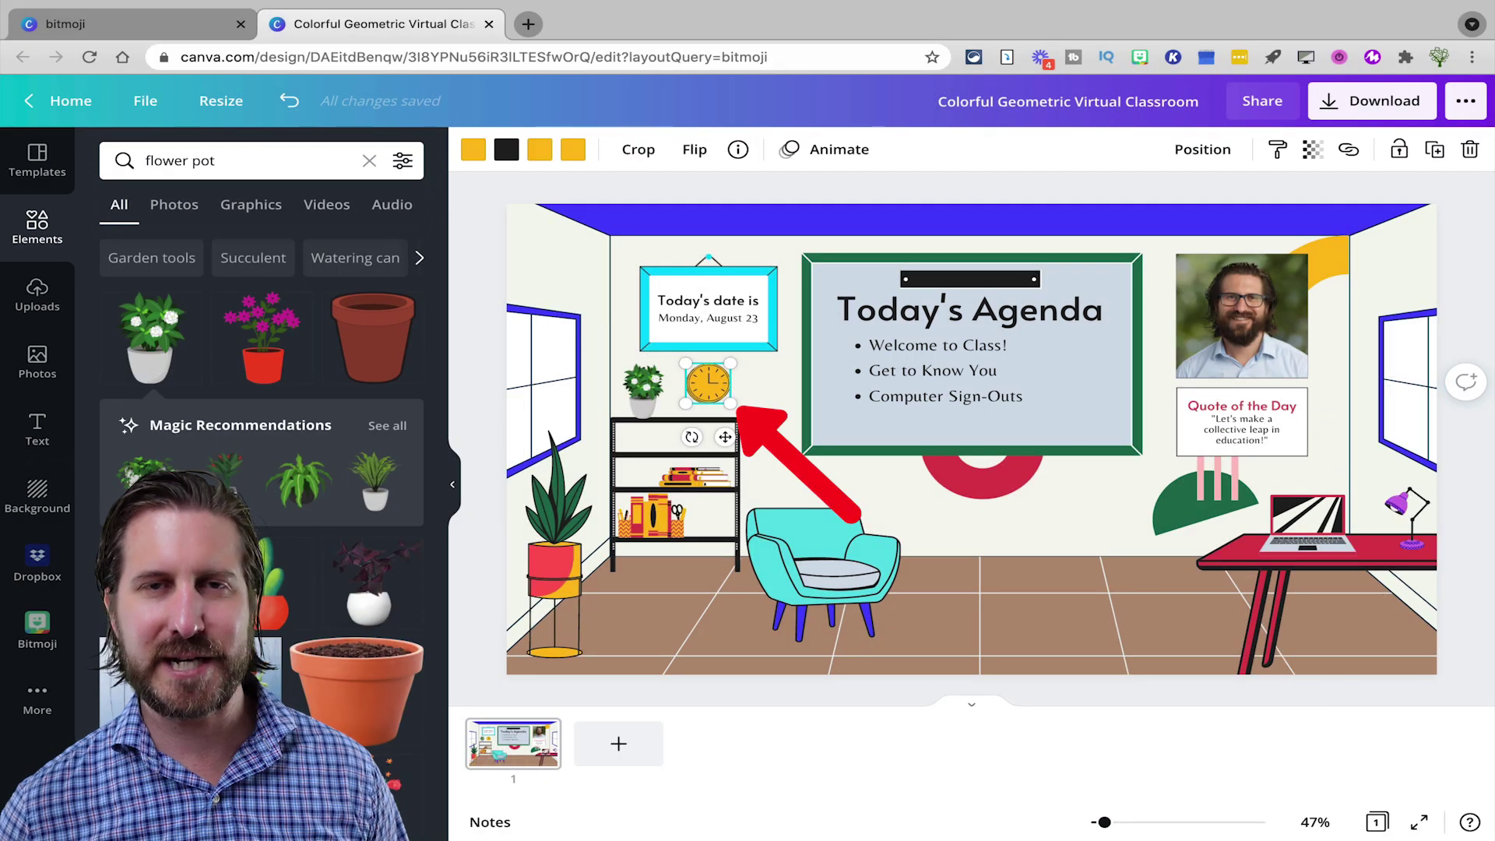
Replace the yellow clock with a white-faced wall clock from a "clock" search, and the purple lamp with a black one from a "lamp" search.
key("Delete")
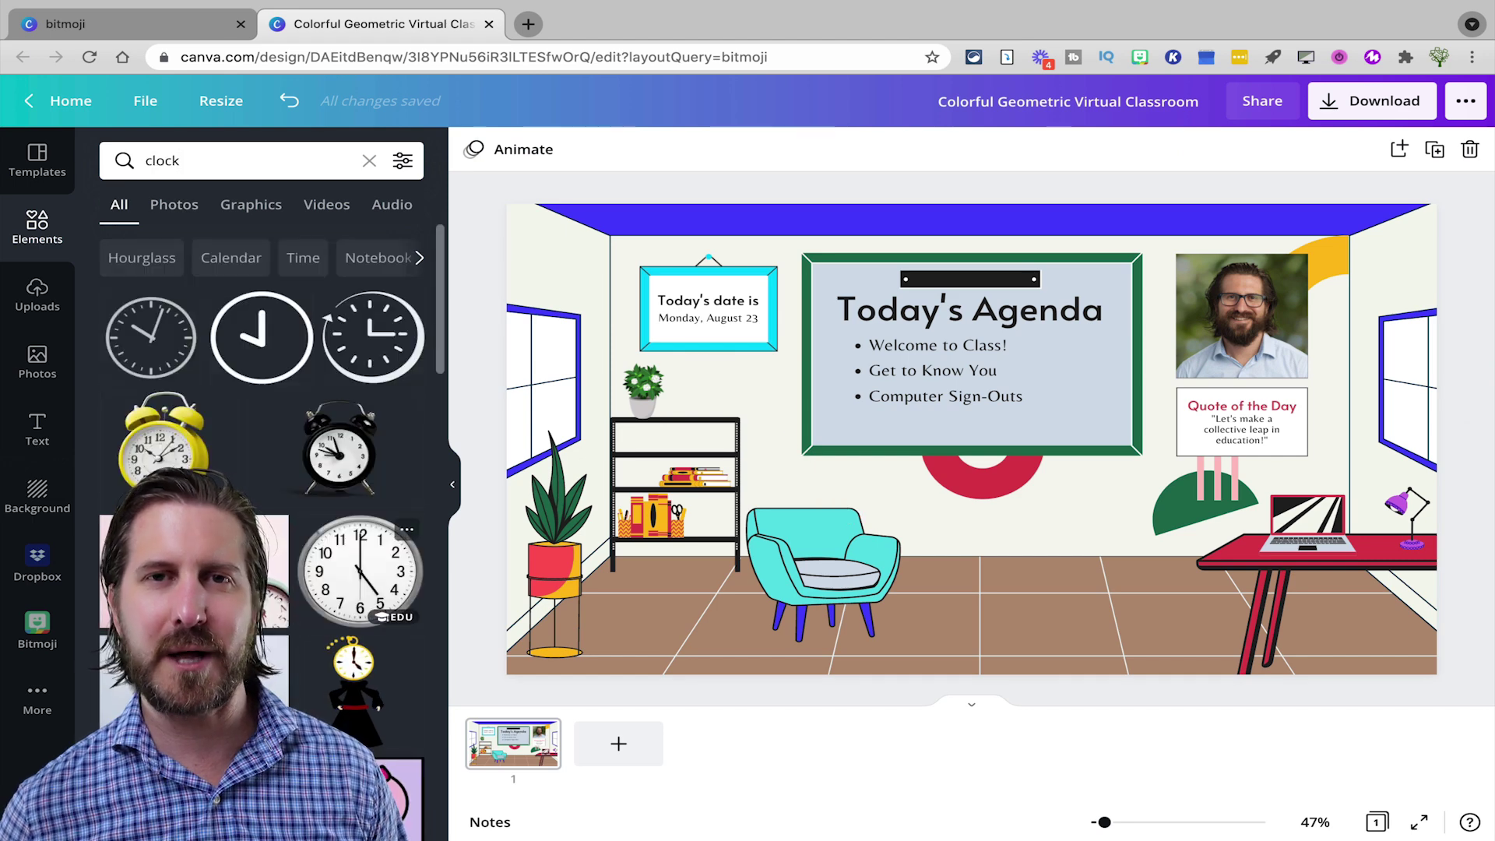
left_click(360, 571)
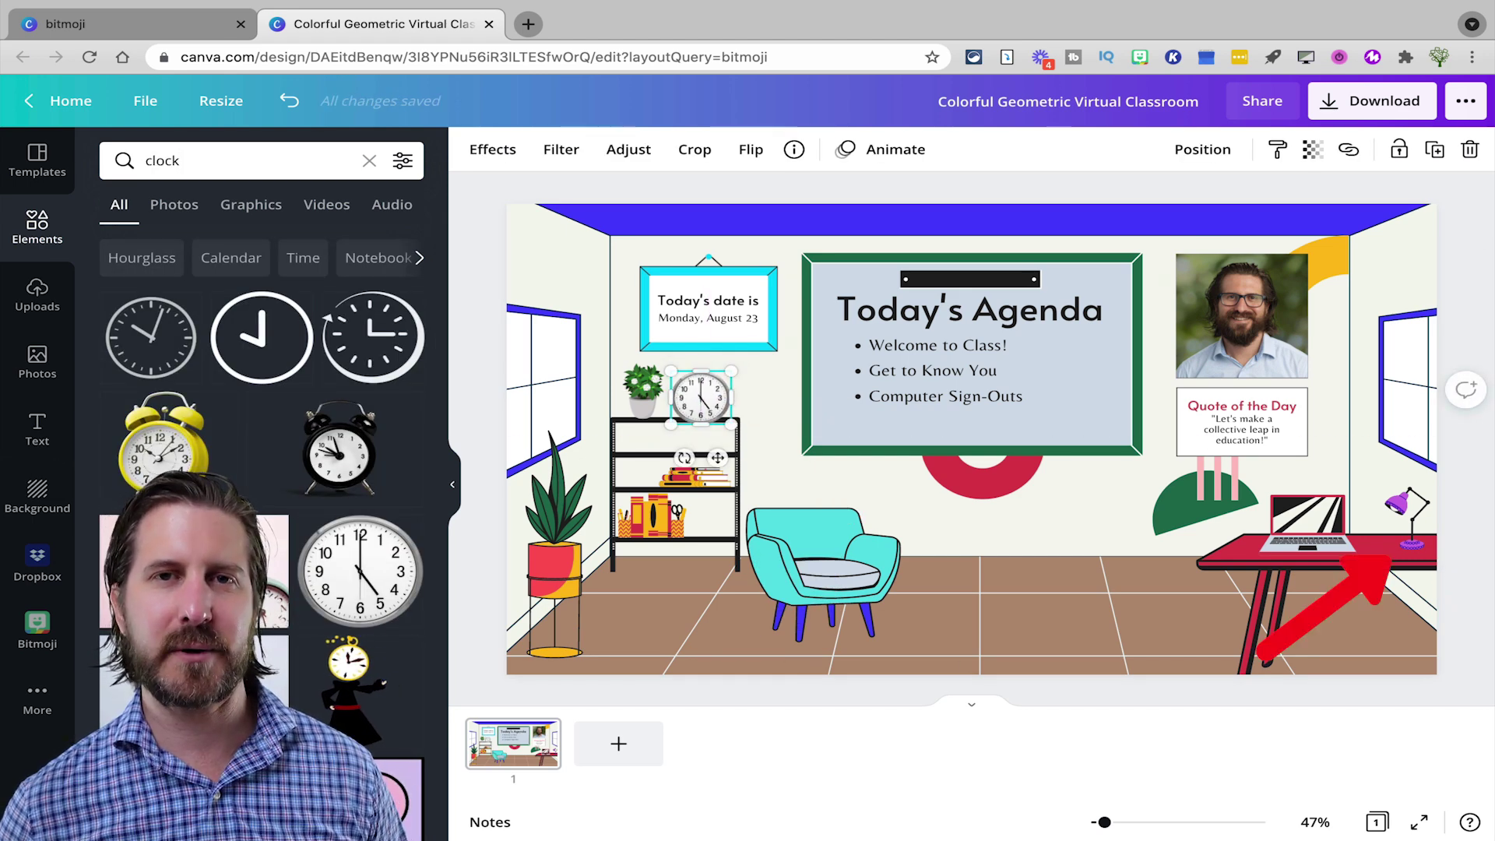
left_click(1402, 510)
key("Delete")
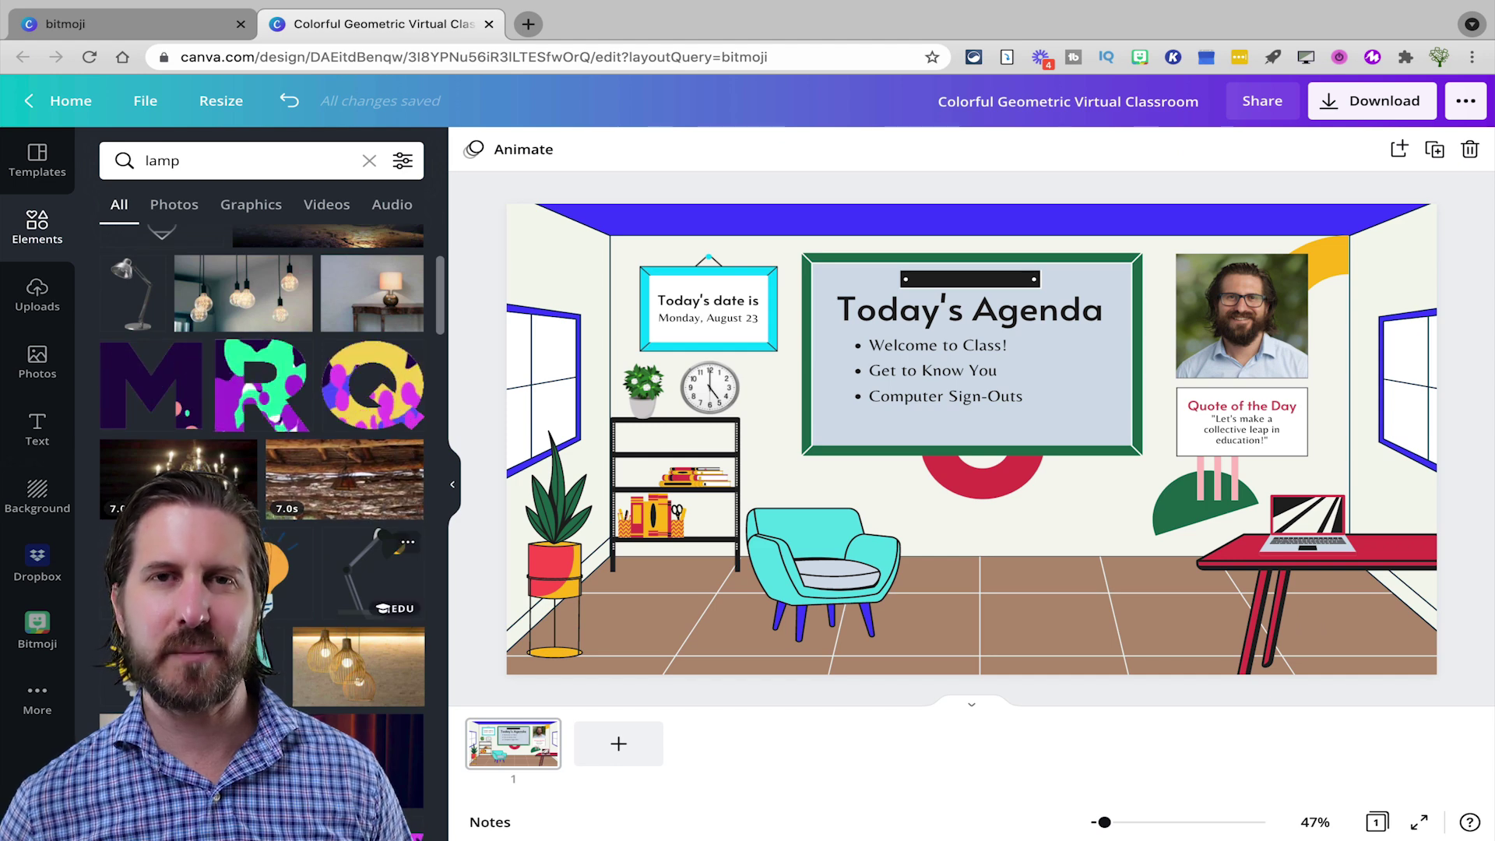
left_click(373, 572)
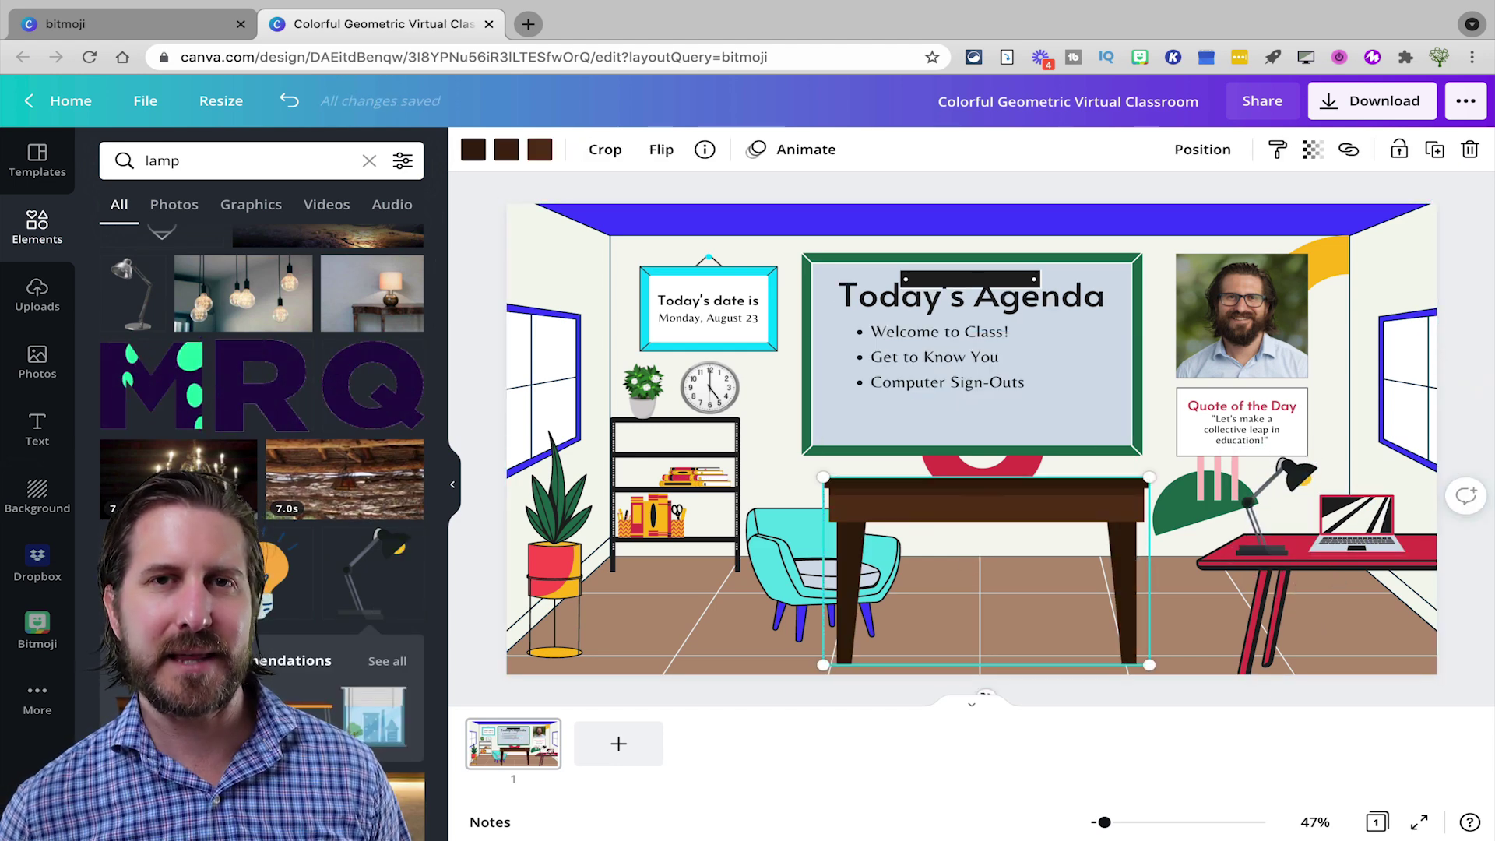
Shrink the dark brown table, use it to replace the red desk, and set the laptop on its top.
left_click_drag(1149, 478, 1096, 508)
left_click(1289, 559)
key("Delete")
left_click_drag(960, 532, 1248, 467)
left_click(1356, 515)
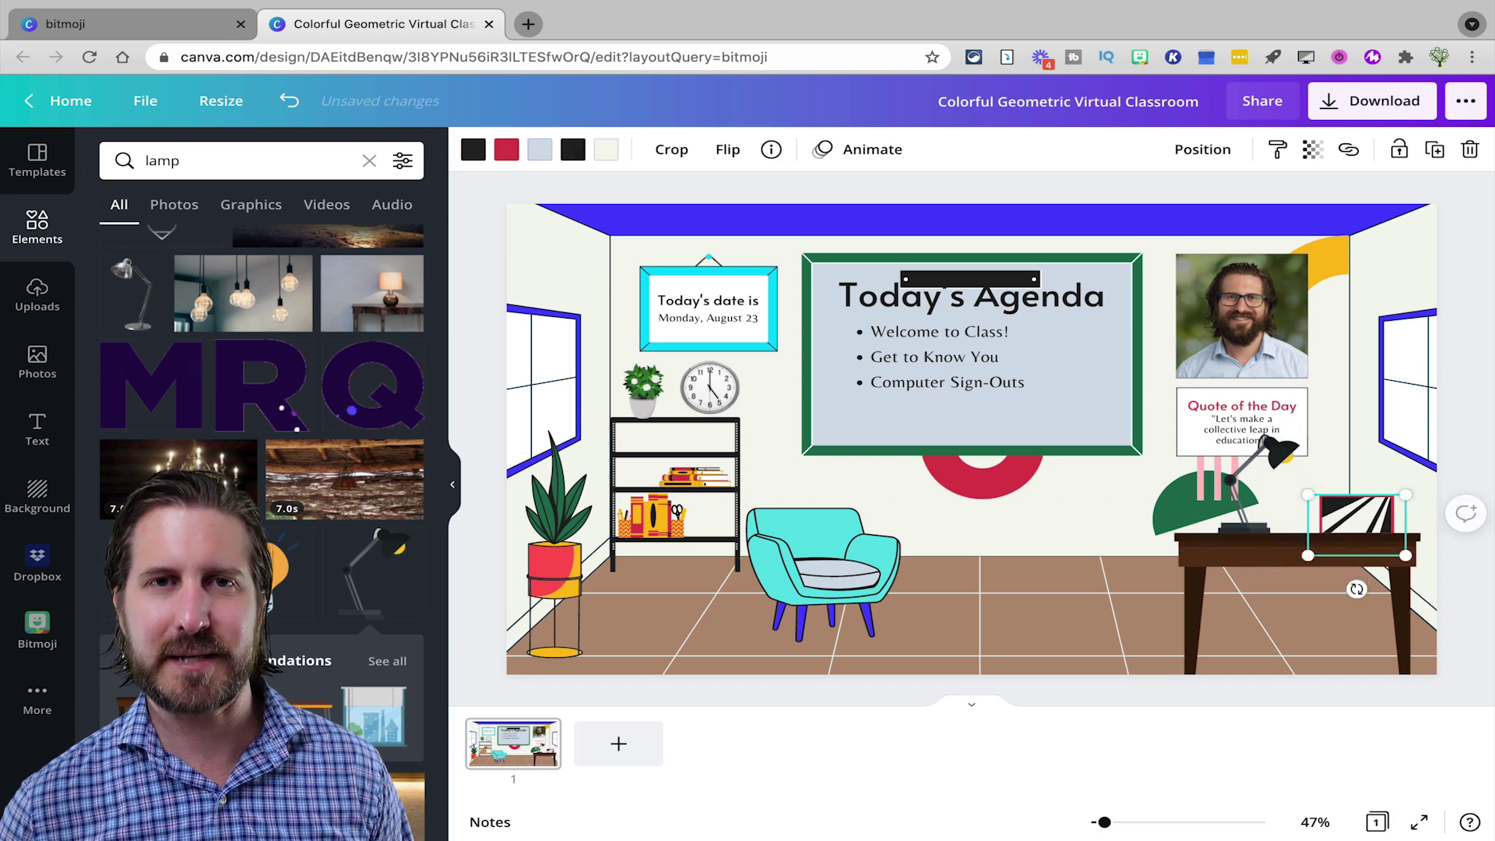
left_click_drag(1357, 517, 1357, 494)
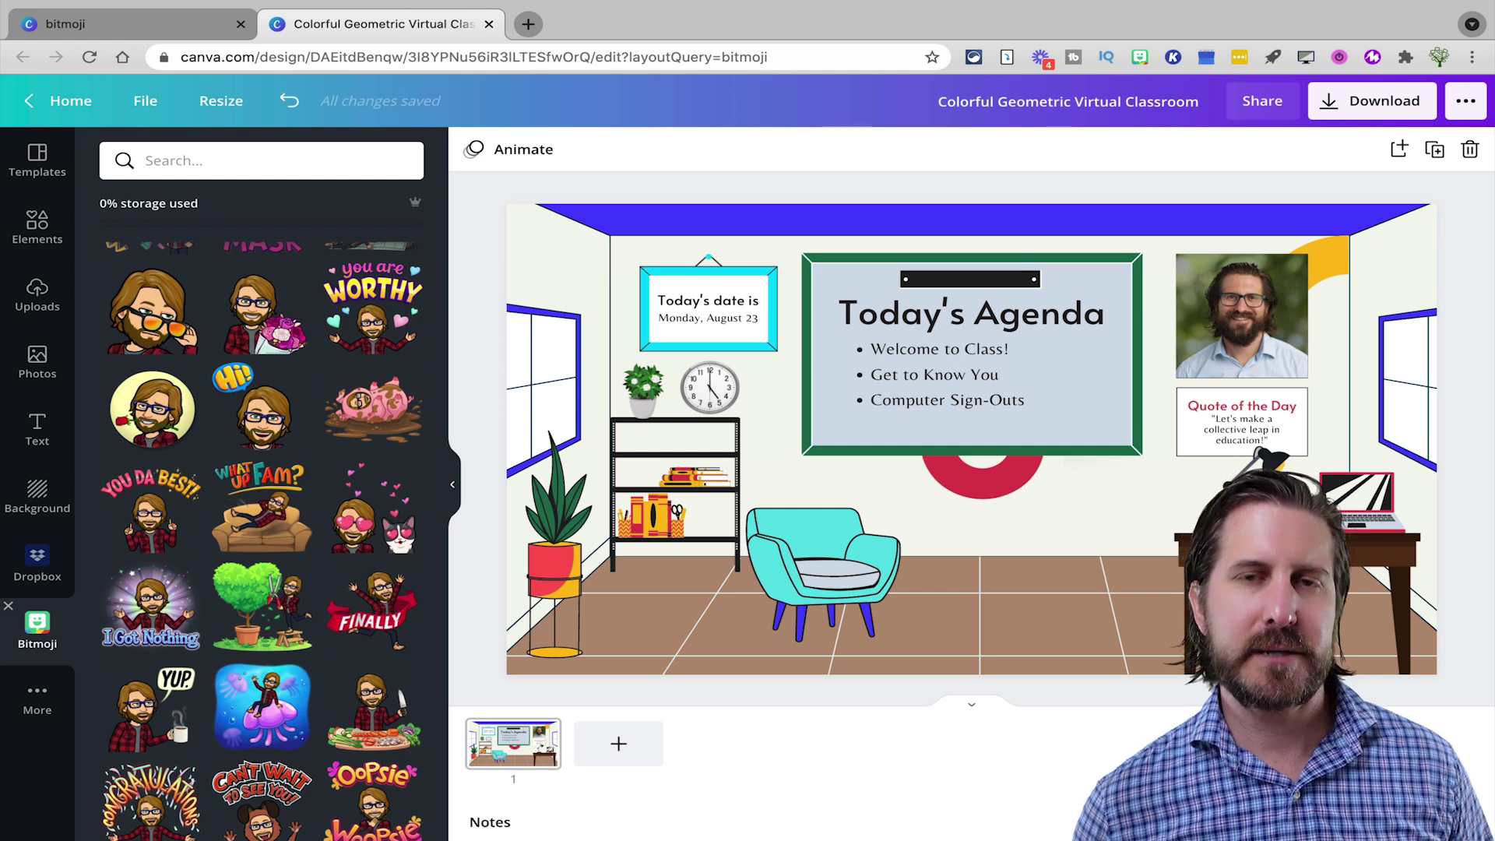
Open the Bitmoji browser extension, and upload the most recent PNG, cebccfb4-27...771d-v1.png, from the device.
left_click(37, 699)
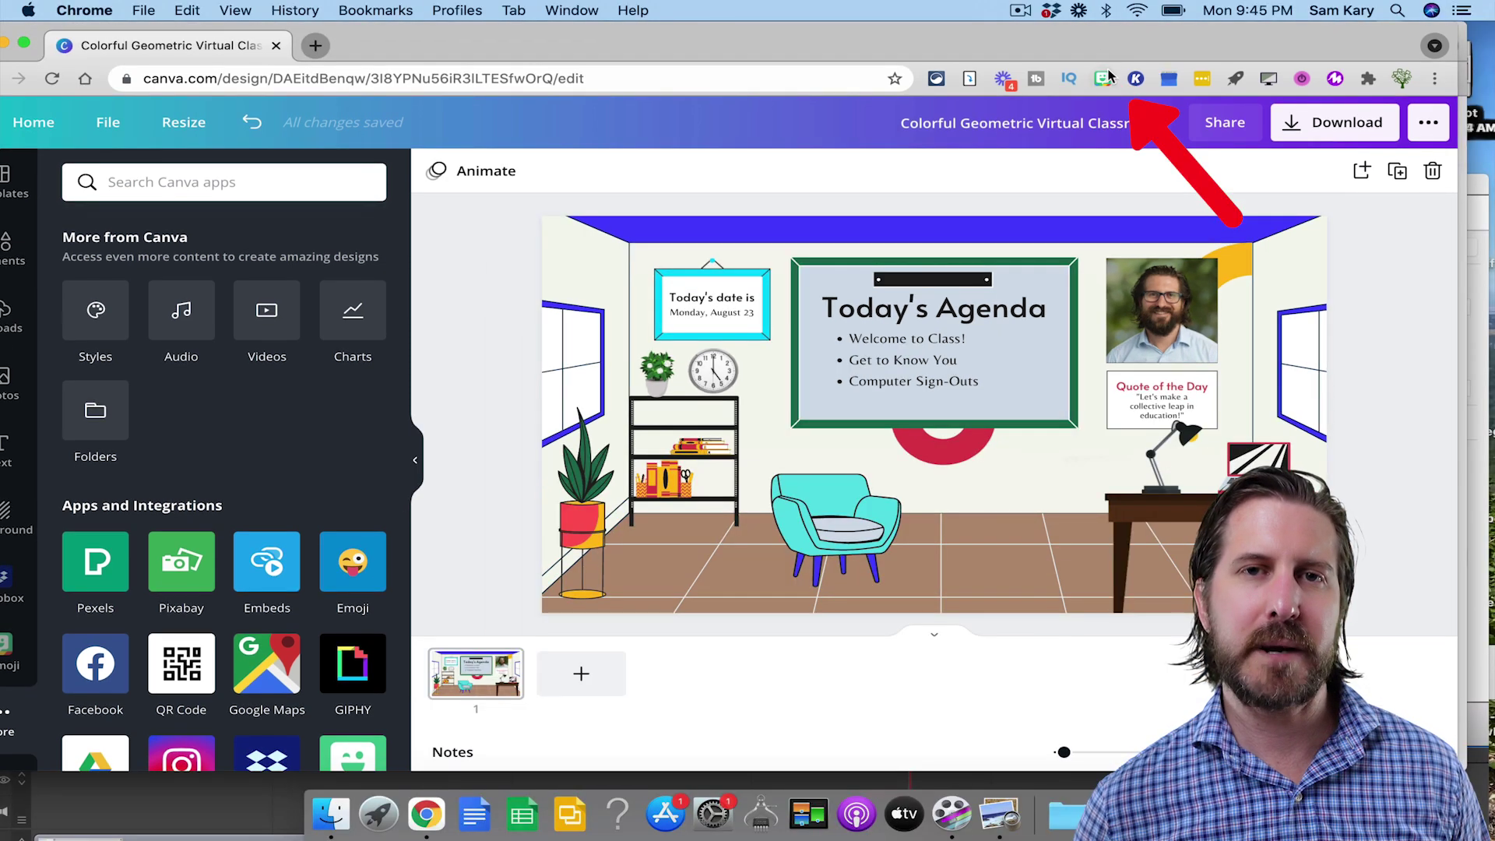
left_click(1102, 78)
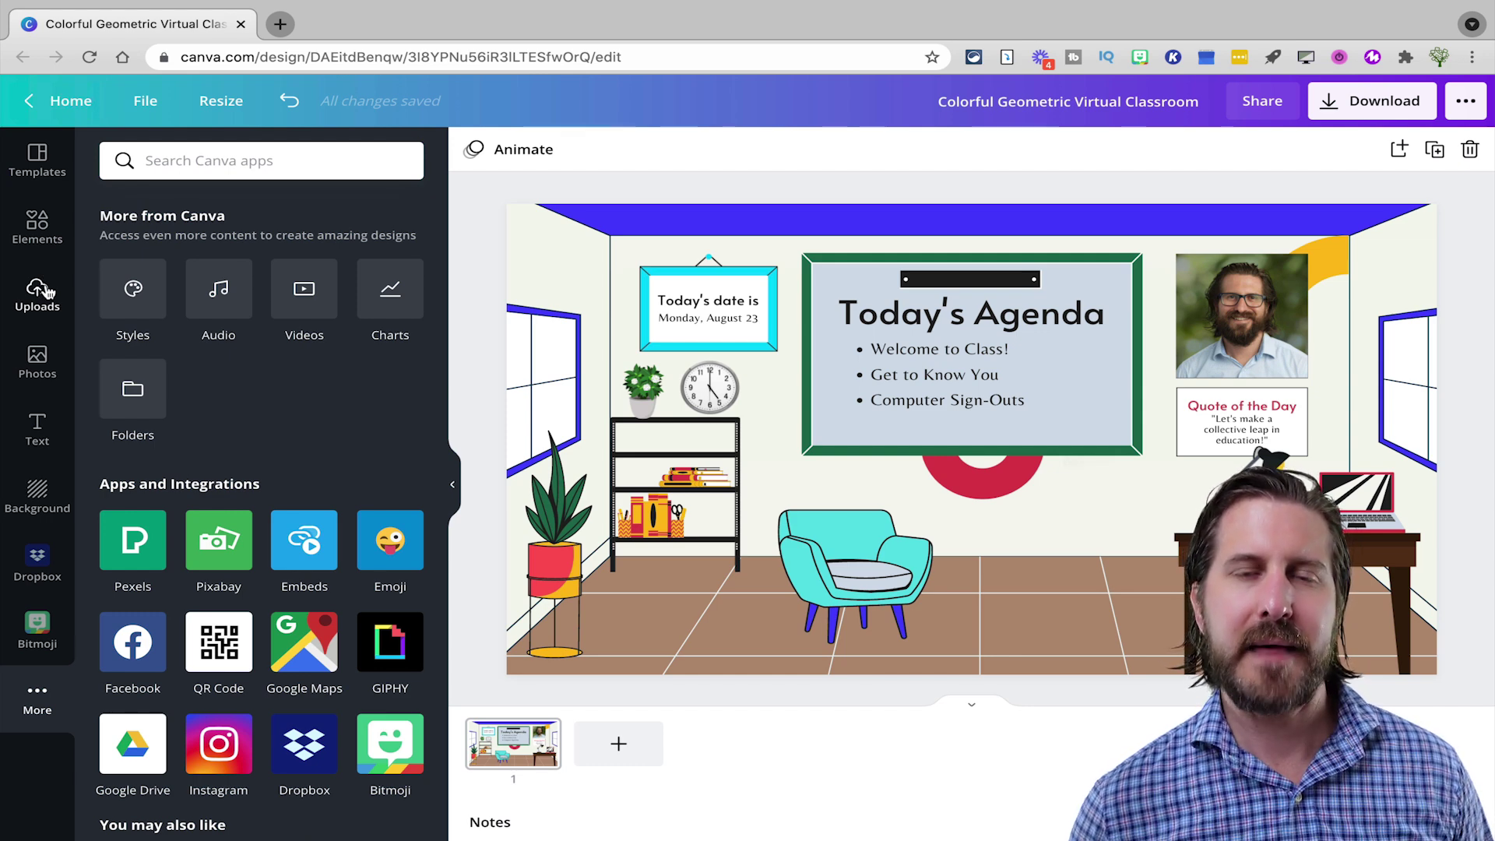
left_click(48, 292)
left_click(131, 264)
left_click(404, 120)
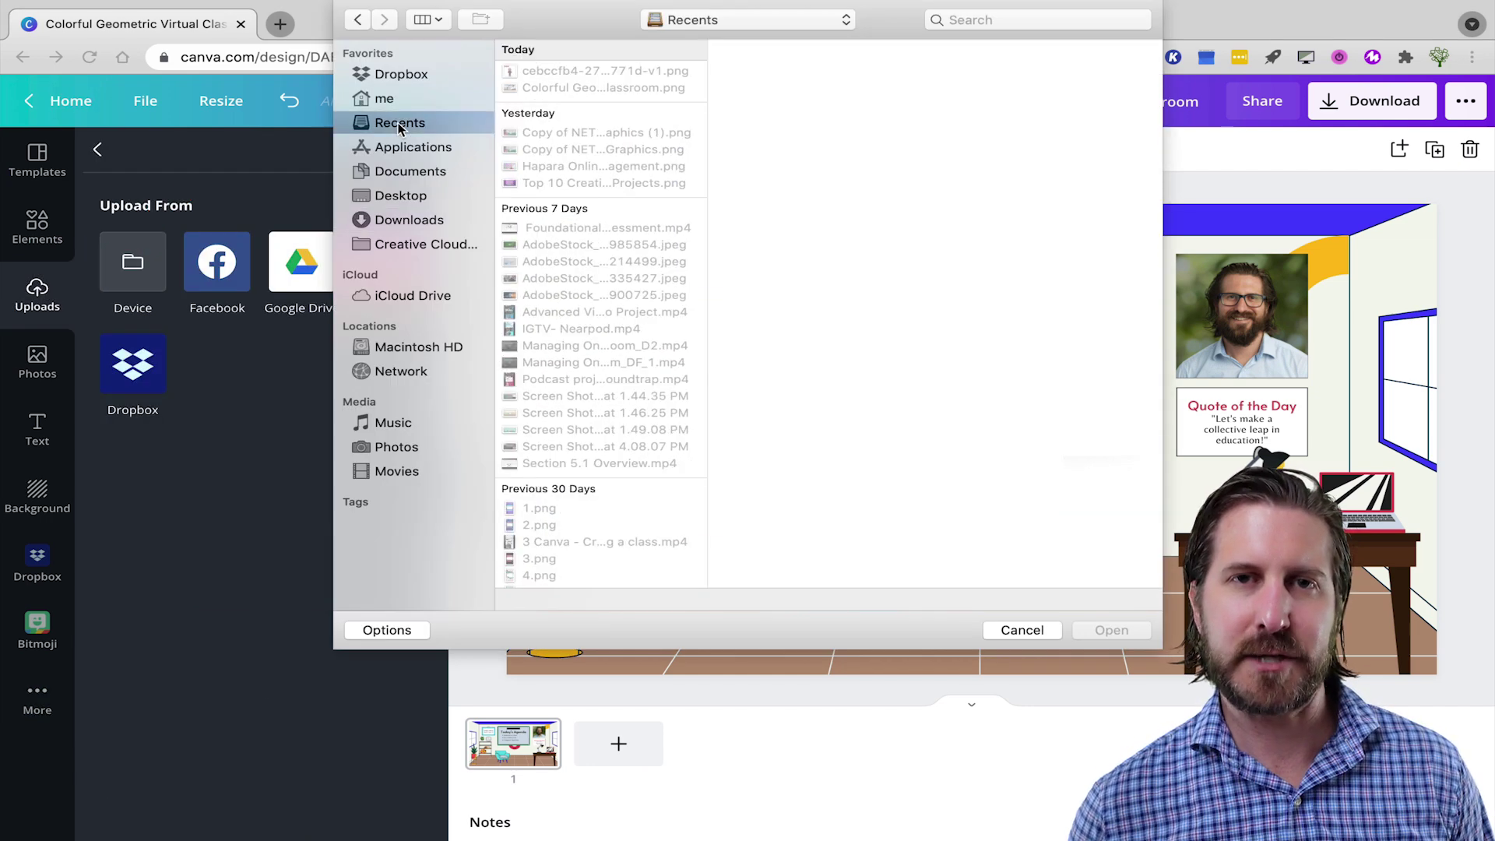
double_click(587, 68)
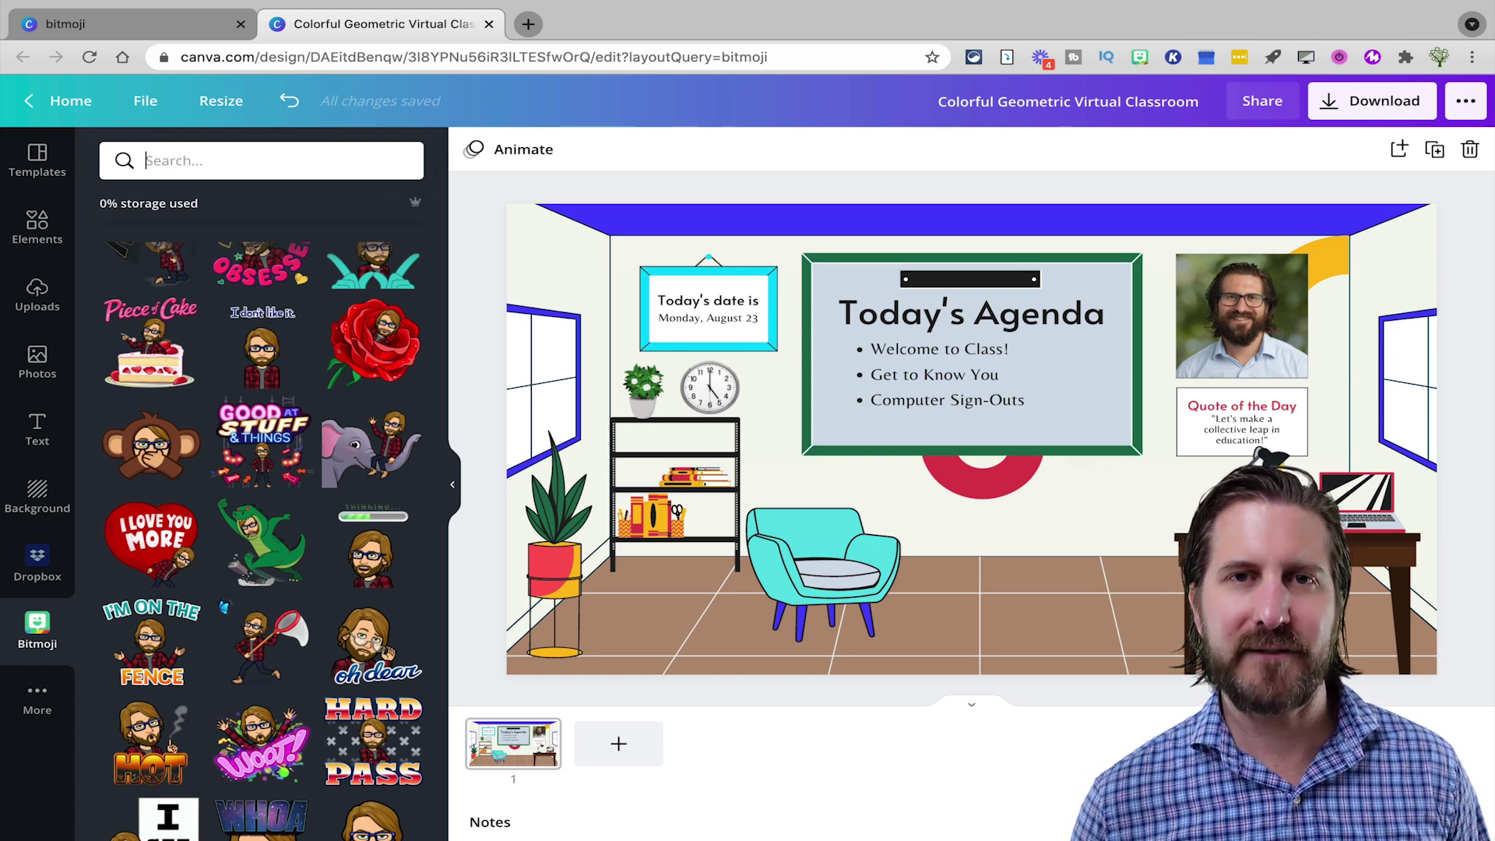
Search the Bitmoji stickers for "sitting".
type("sitt")
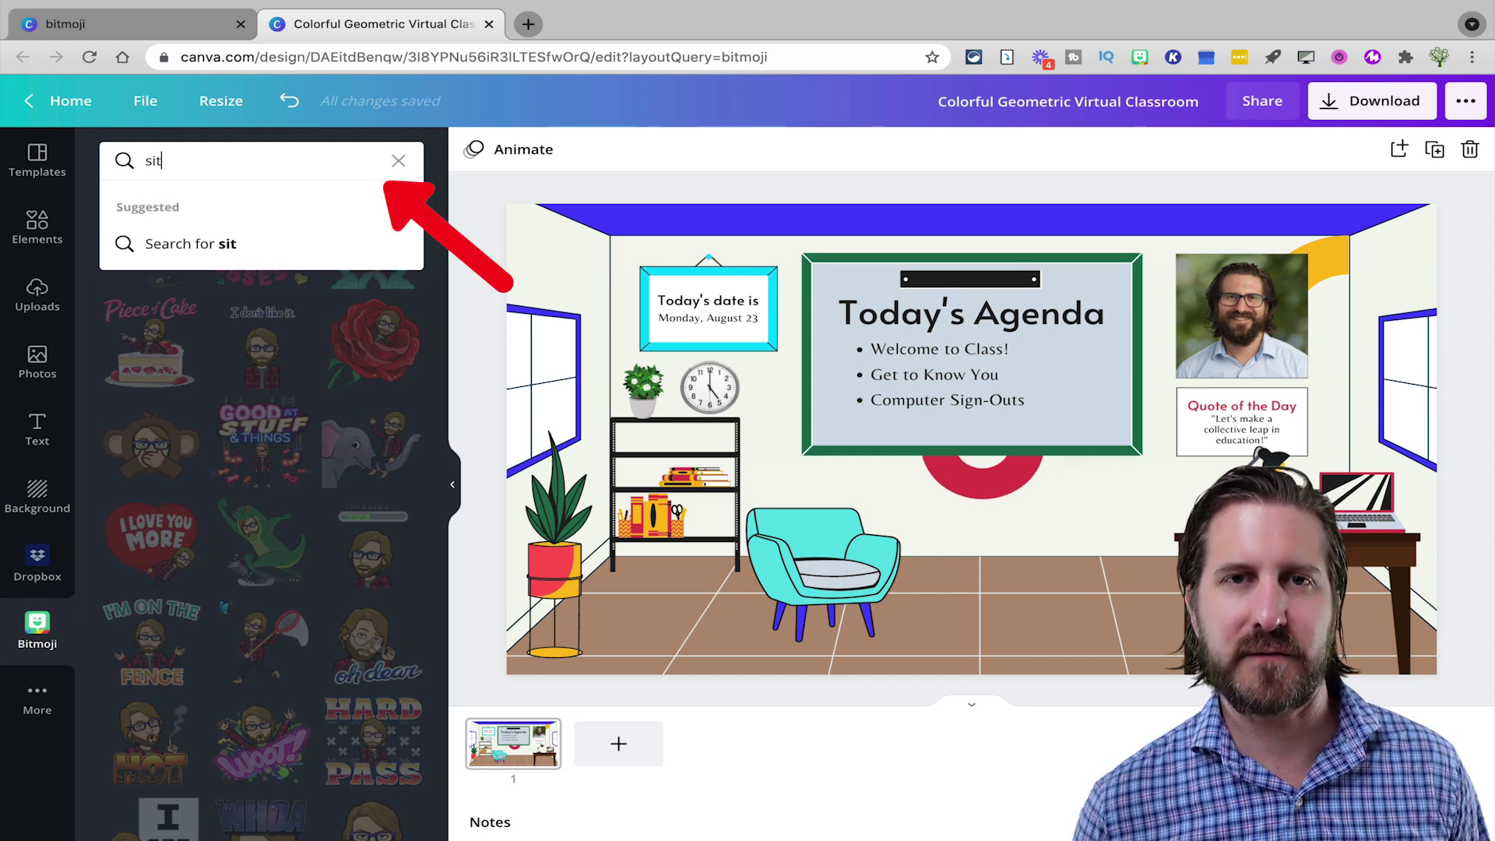
type("ing")
key("Return")
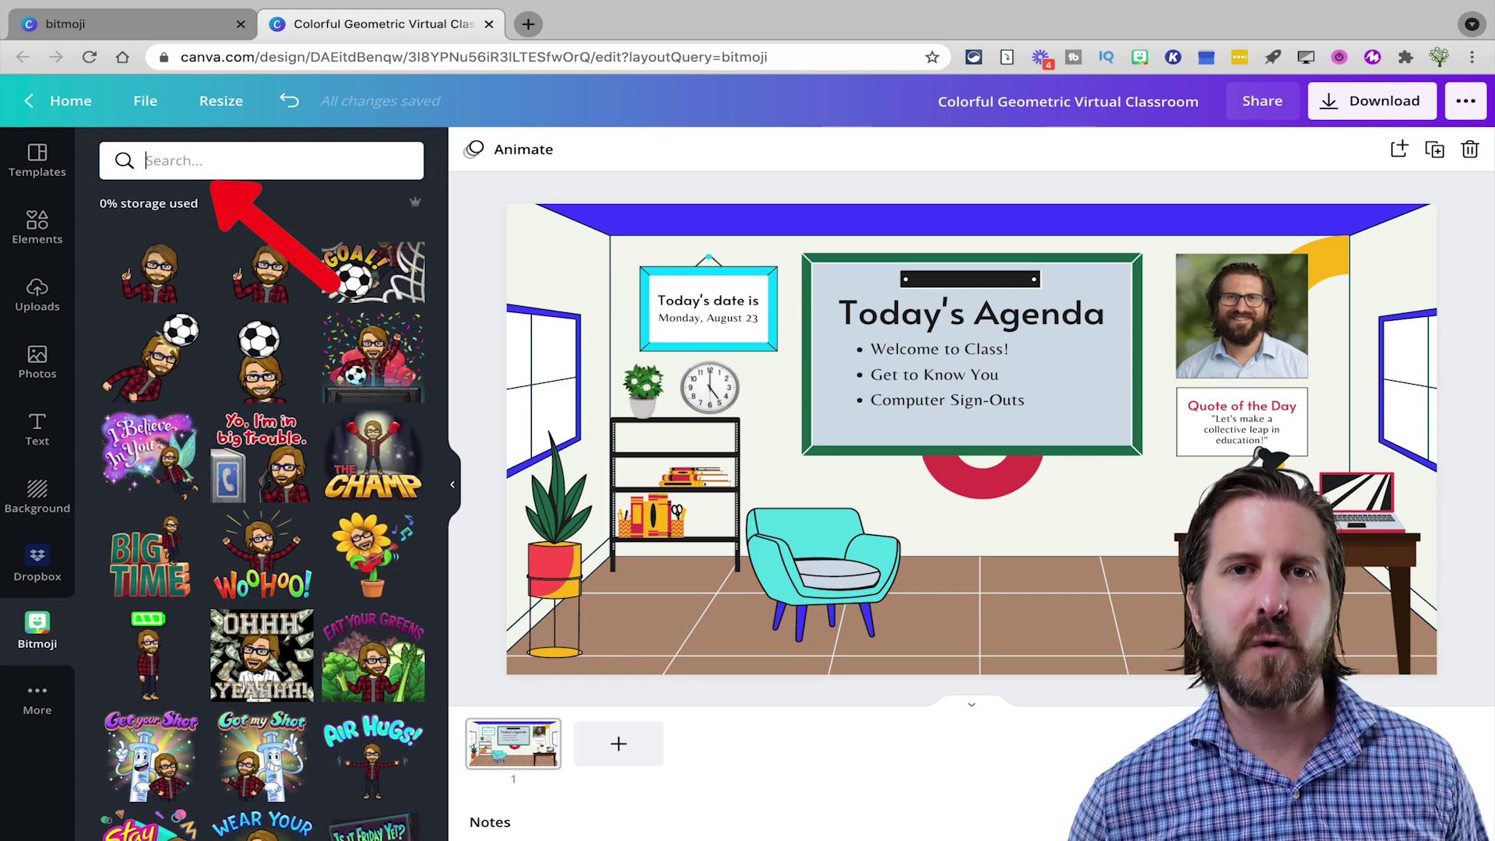
Search the Bitmoji stickers for "pose" and place the waving full-body avatar, scaled down, in front of the brown desk.
type("pose")
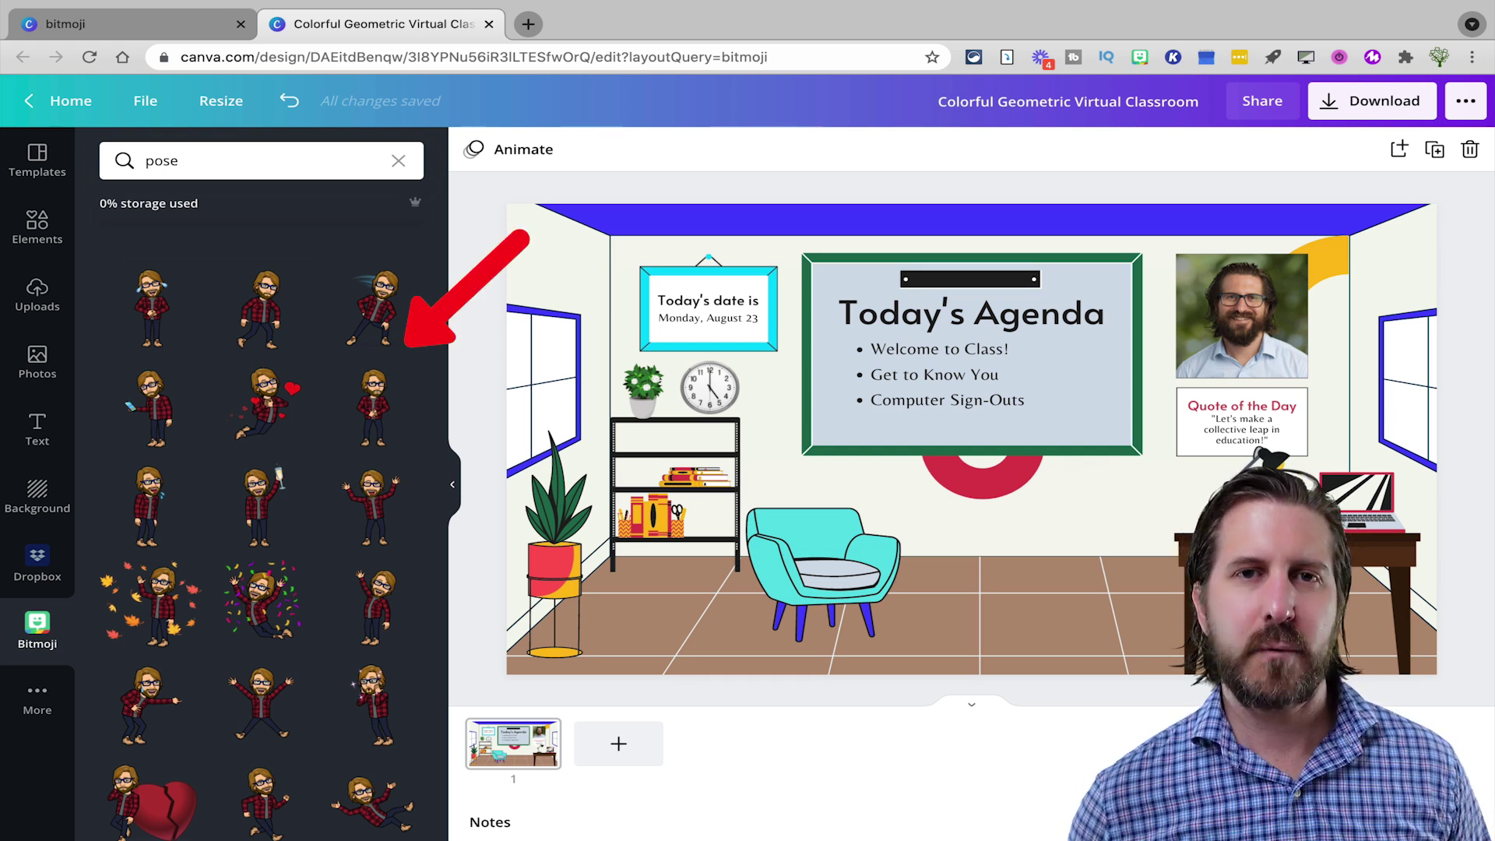
scroll(373, 385, "down", 3)
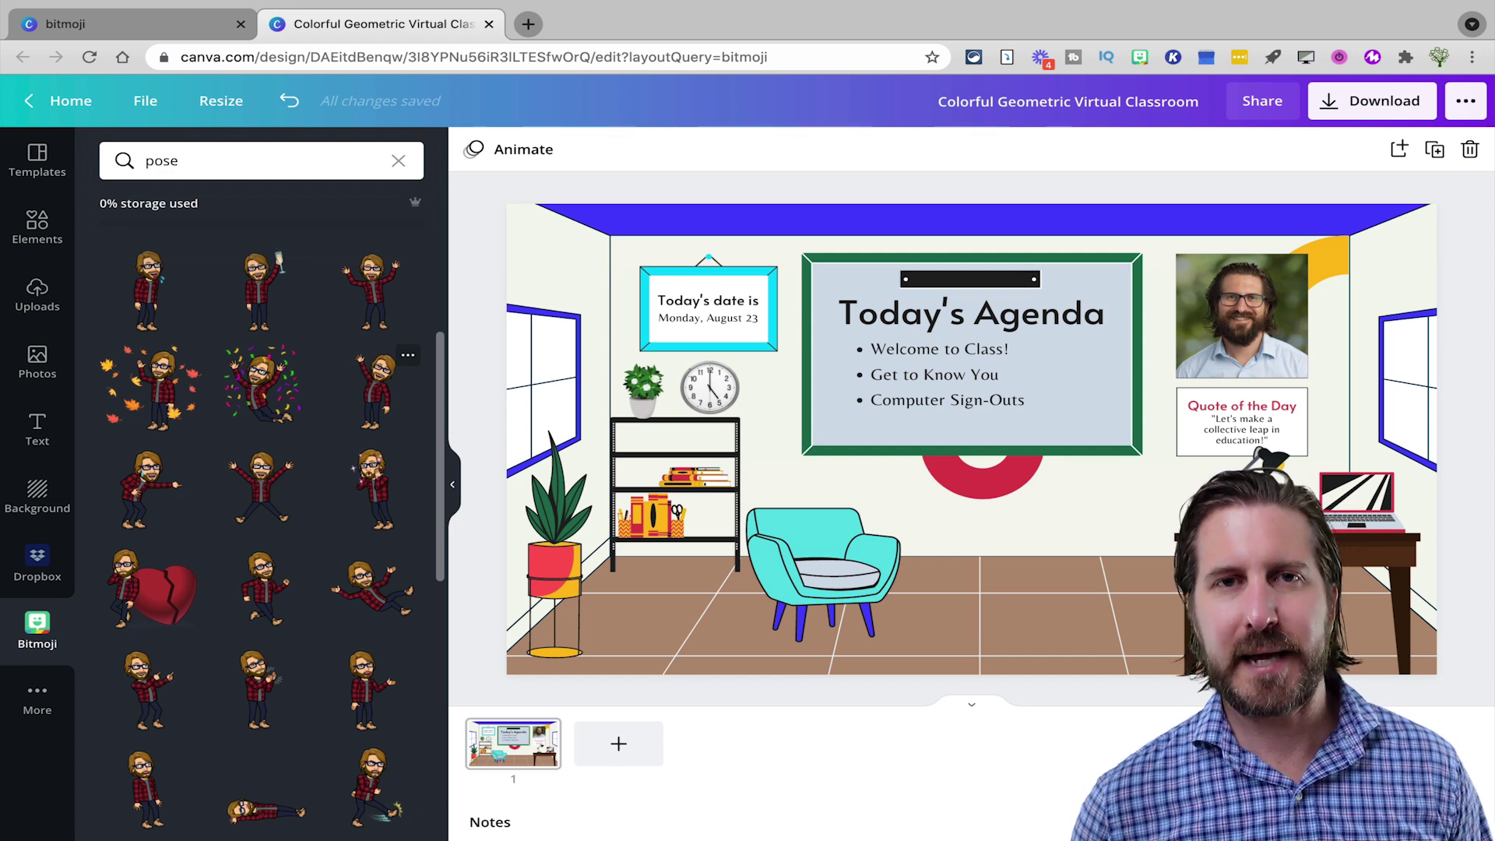
left_click_drag(374, 386, 1347, 482)
key("super+z")
left_click_drag(1187, 447, 1278, 527)
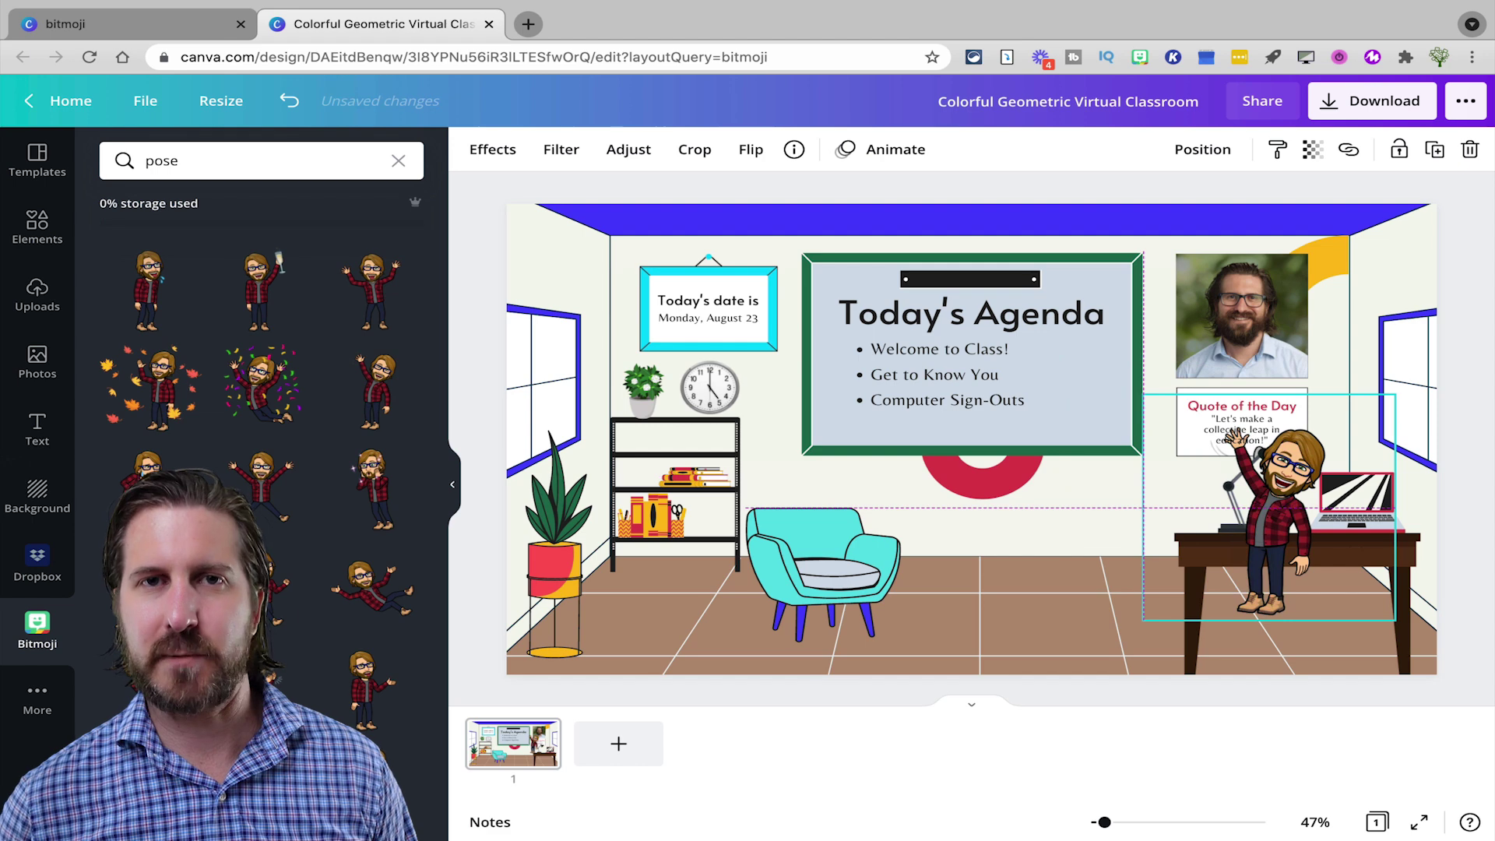
left_click_drag(1237, 436, 1290, 482)
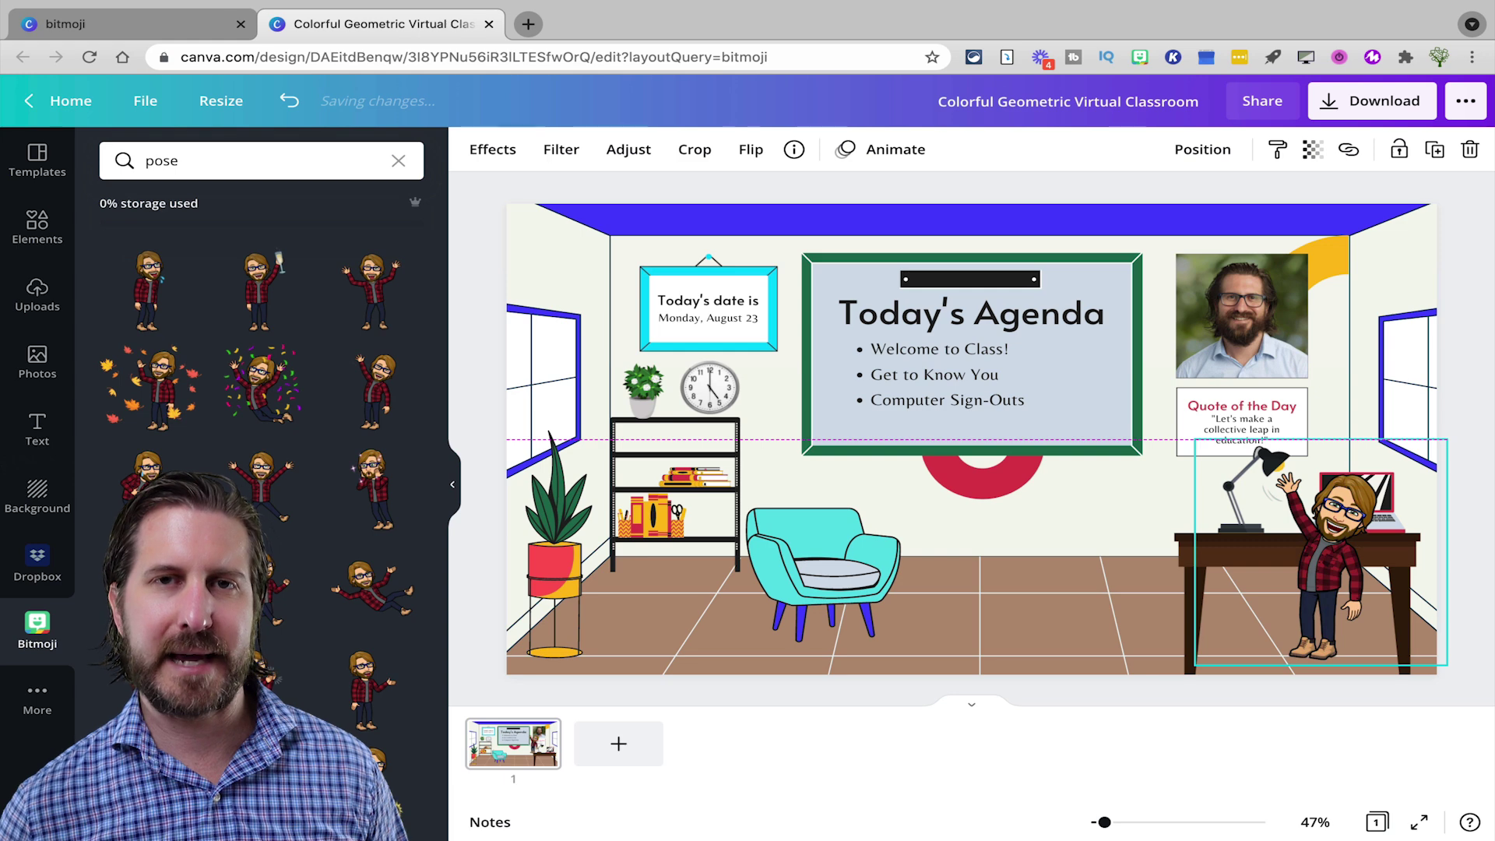
Undo the avatar's last change and send it backward behind the brown desk.
key("super+z")
right_click(1101, 439)
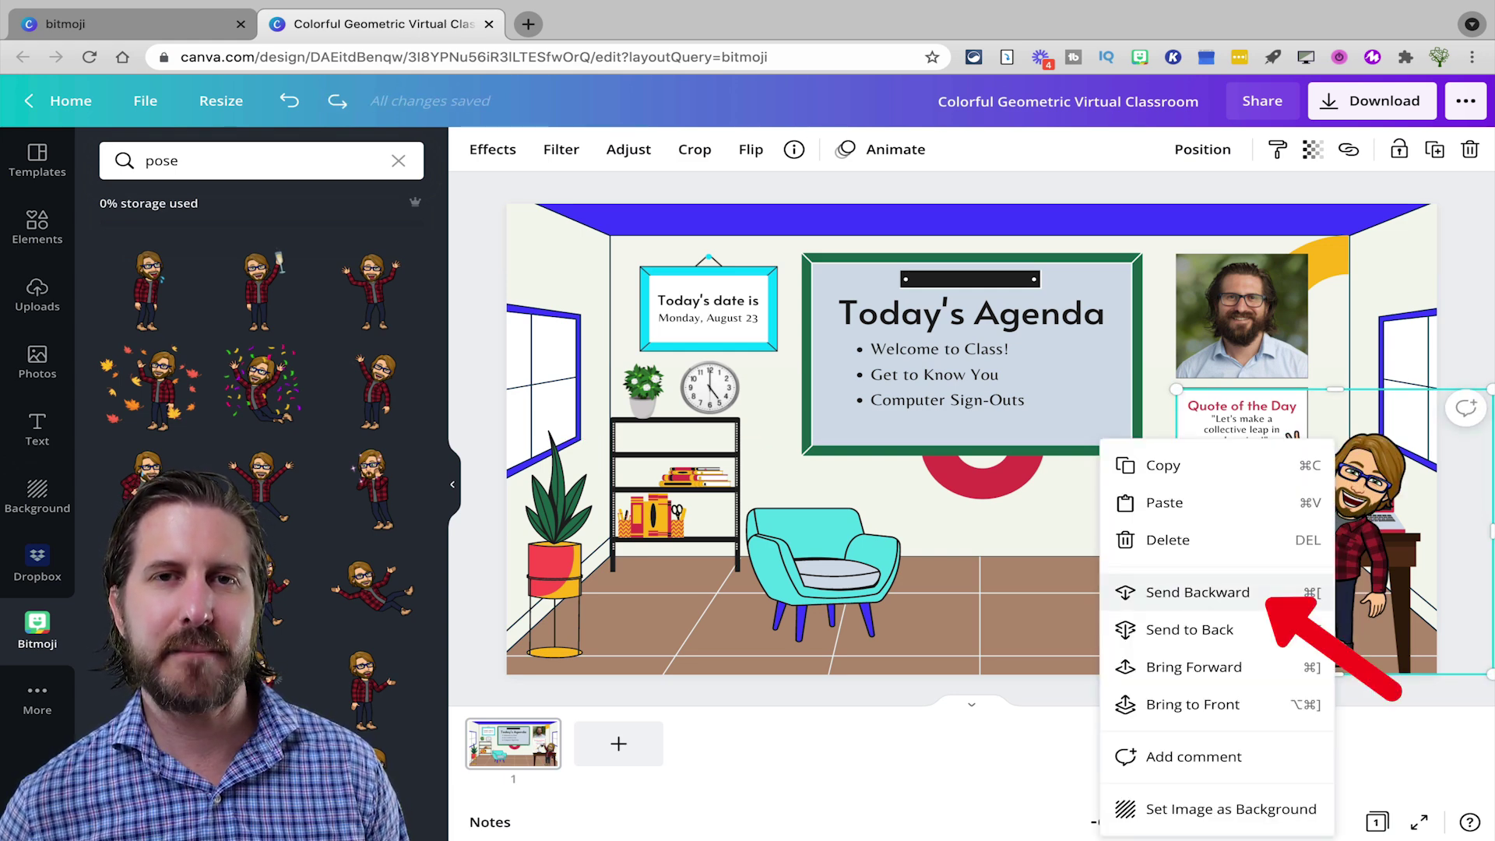
left_click(1198, 592)
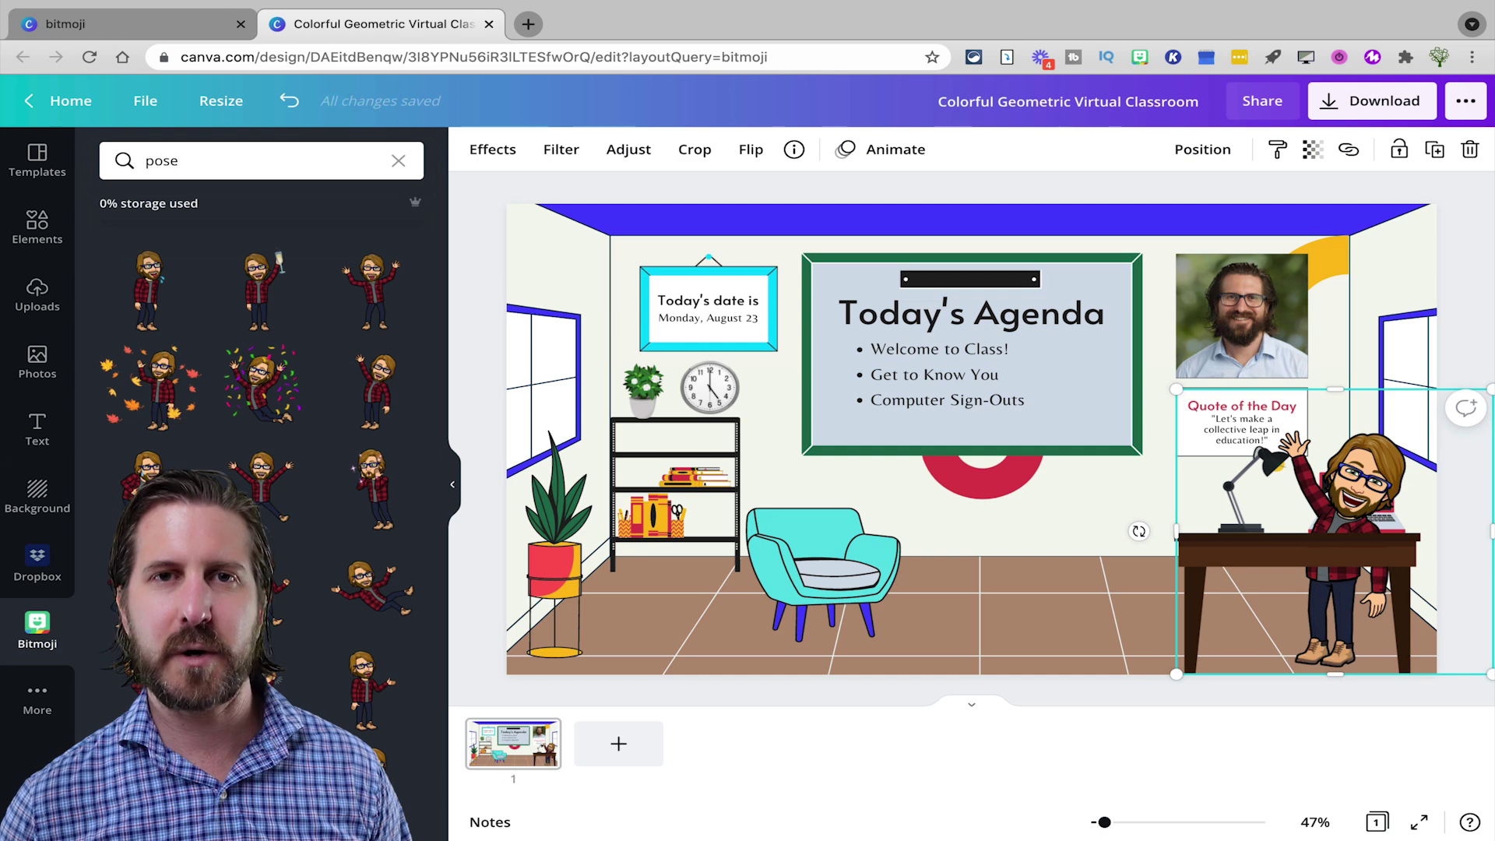
Bring the laptop to the front and reposition the waving avatar so it stands behind both laptop and desk.
left_click_drag(1339, 545, 1084, 543)
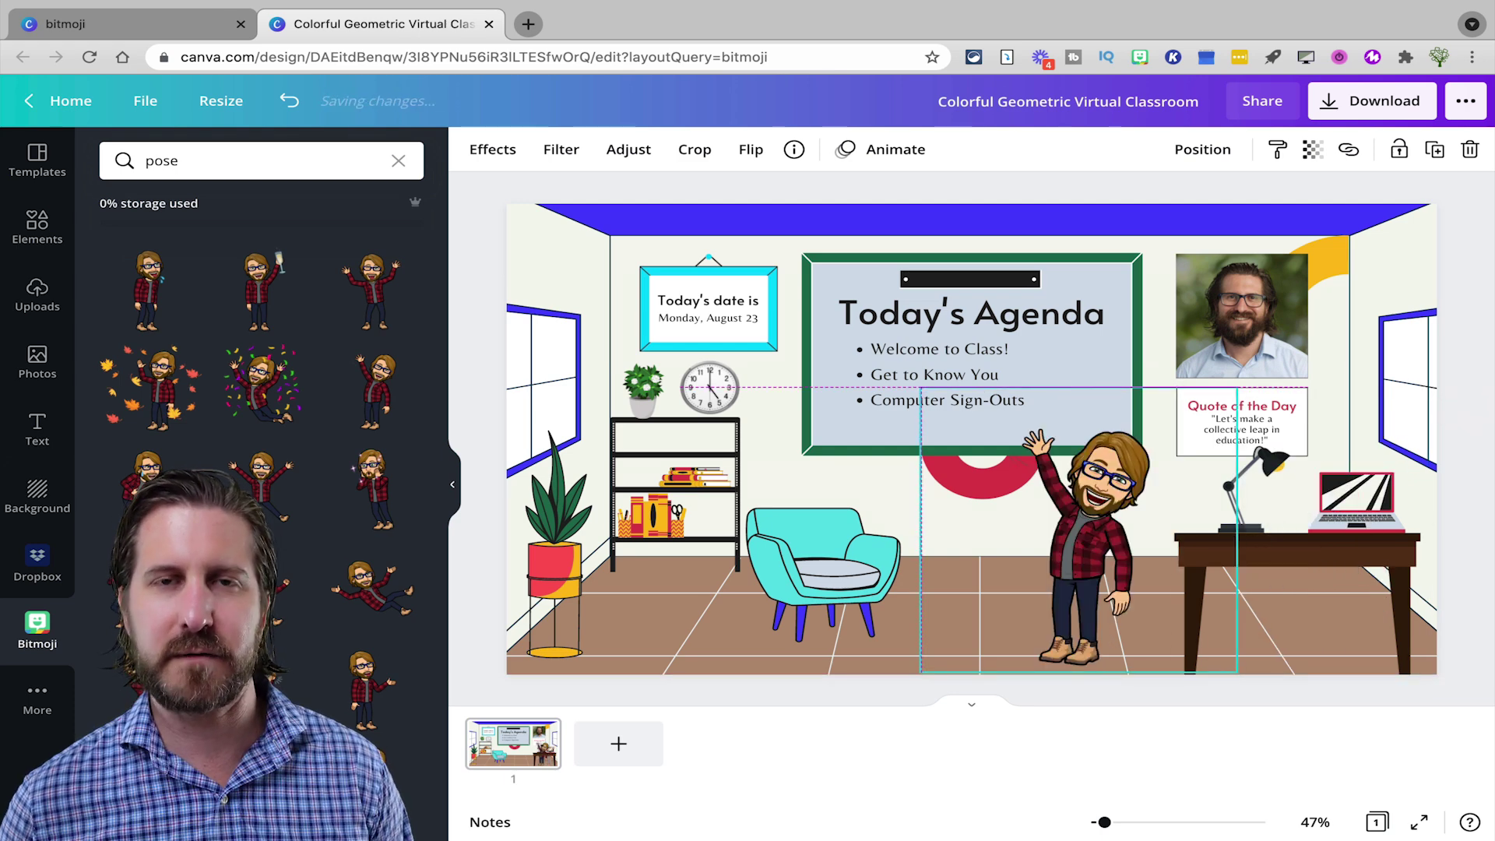
left_click(1359, 506)
right_click(1361, 508)
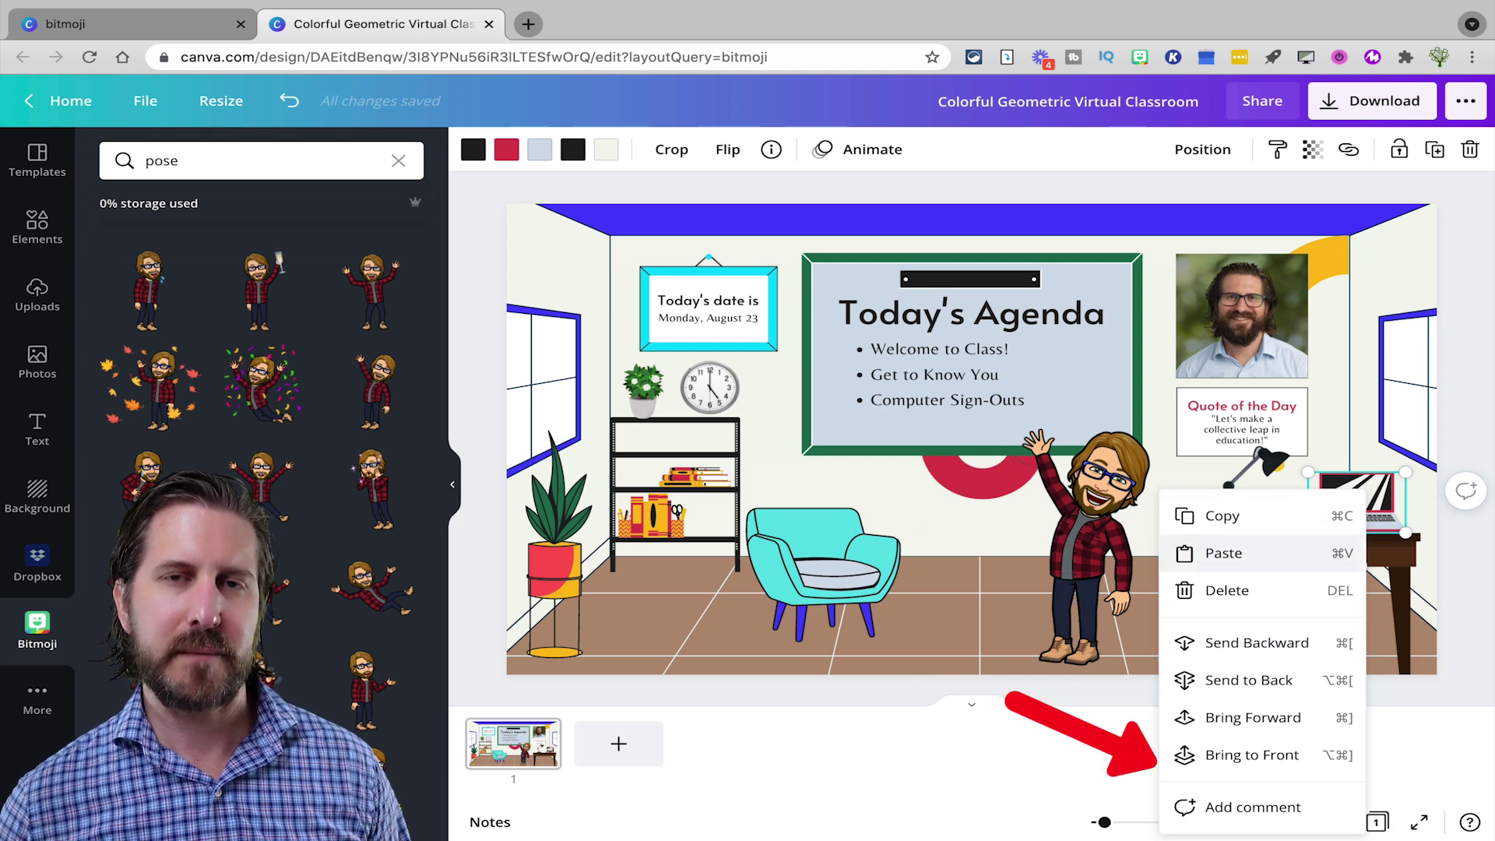
left_click(1252, 756)
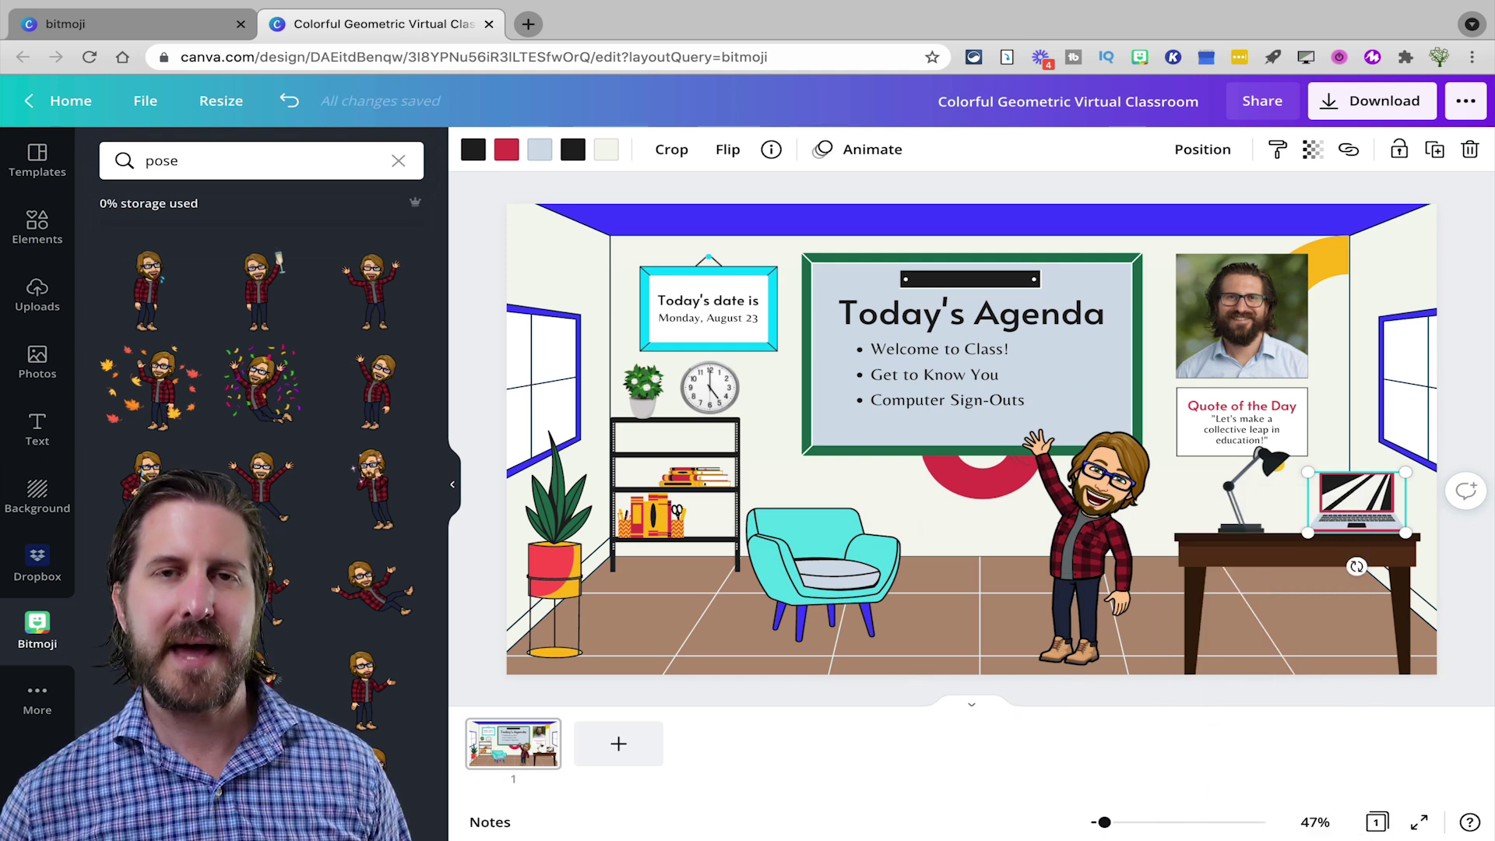
left_click(1090, 545)
left_click_drag(1090, 545, 1345, 532)
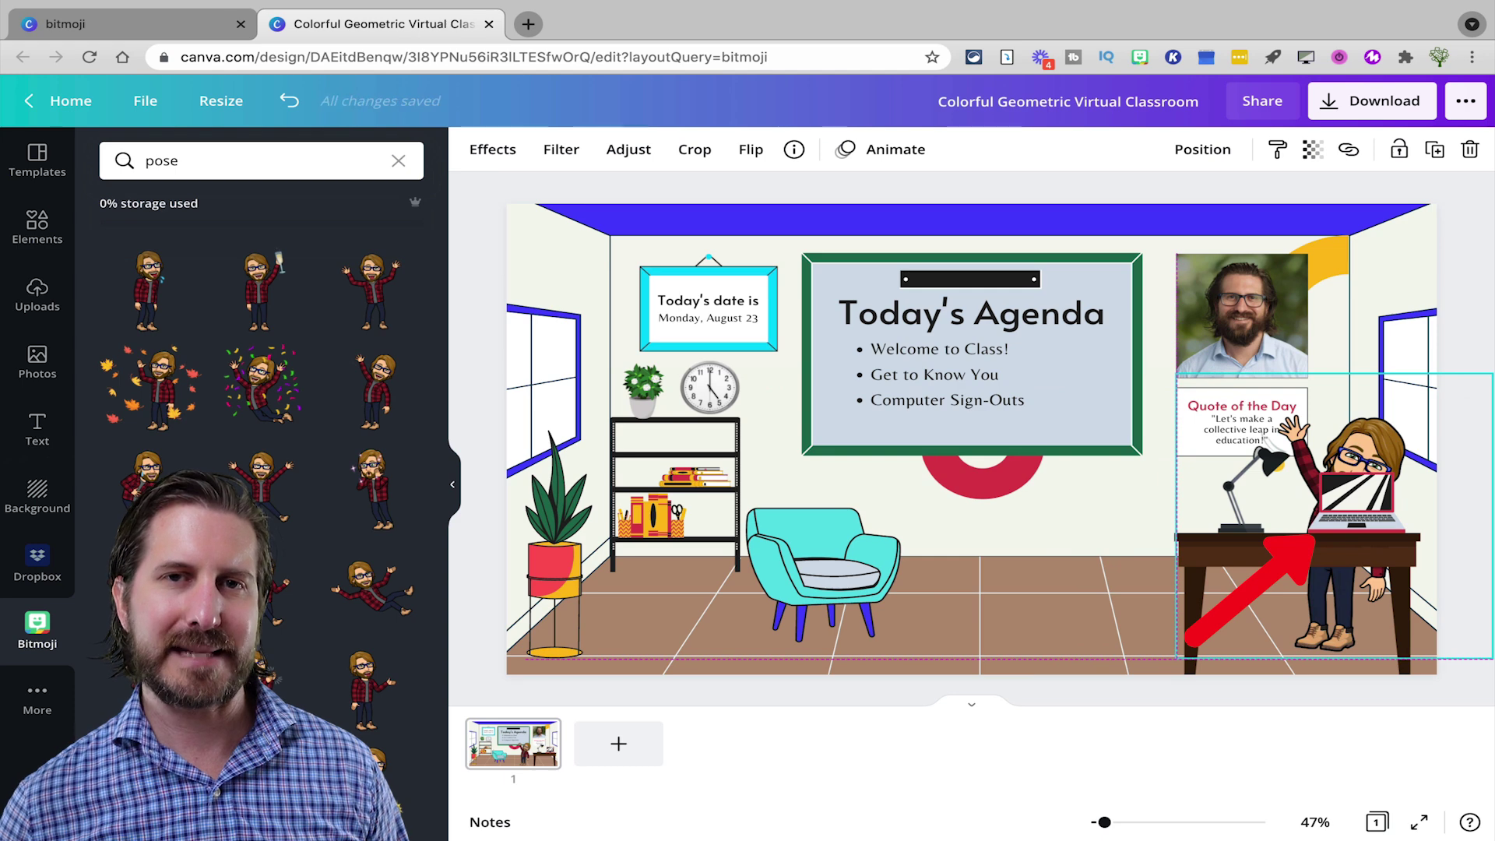
Place the waving avatar behind the turquoise armchair beside the bookshelf, and send the wall clock behind its raised hand.
key("super+z")
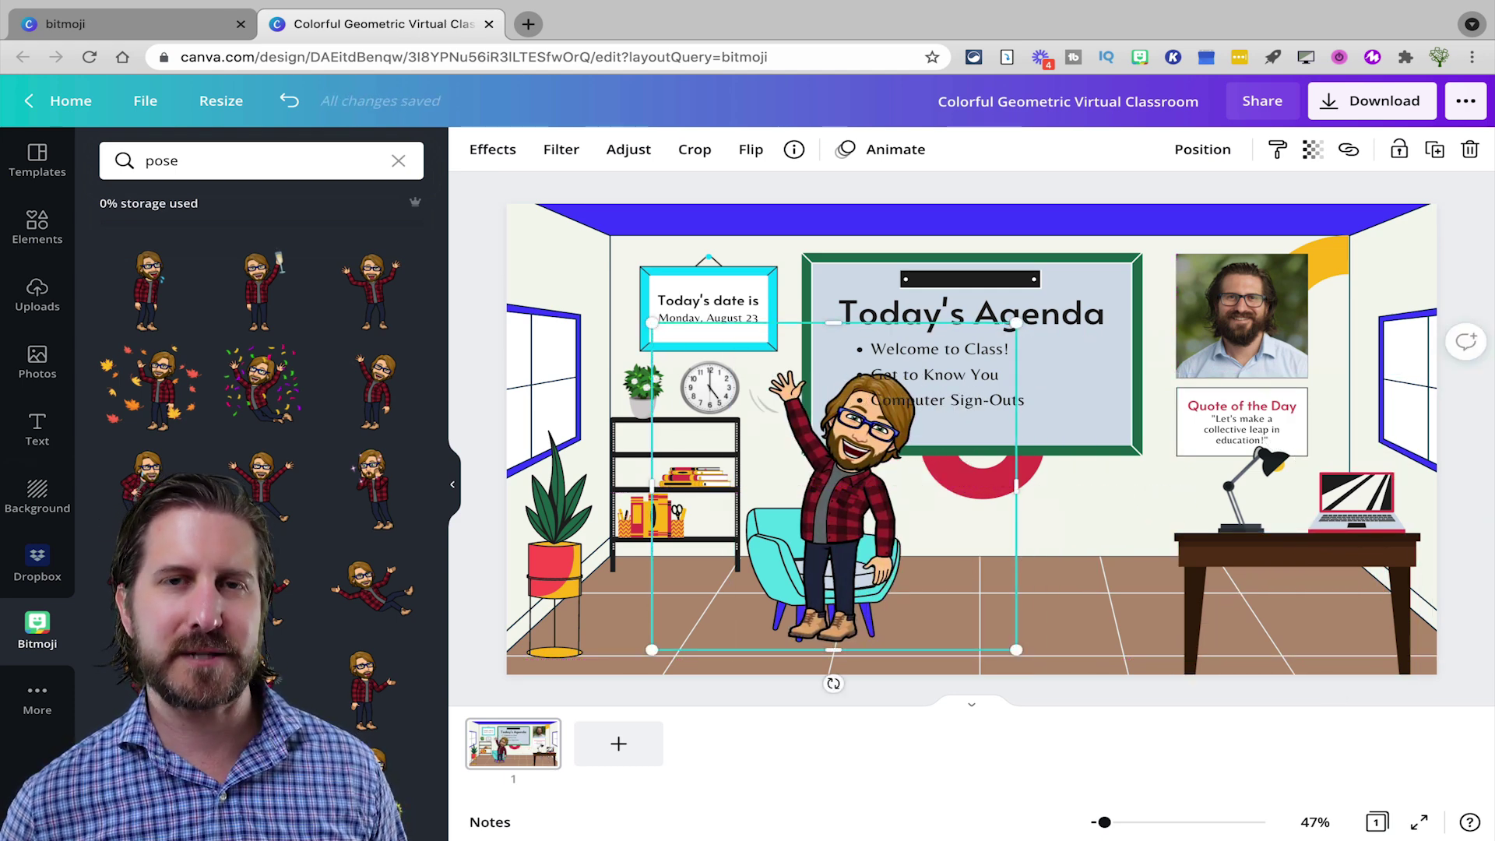
right_click(824, 442)
left_click(880, 591)
left_click_drag(837, 483, 793, 473)
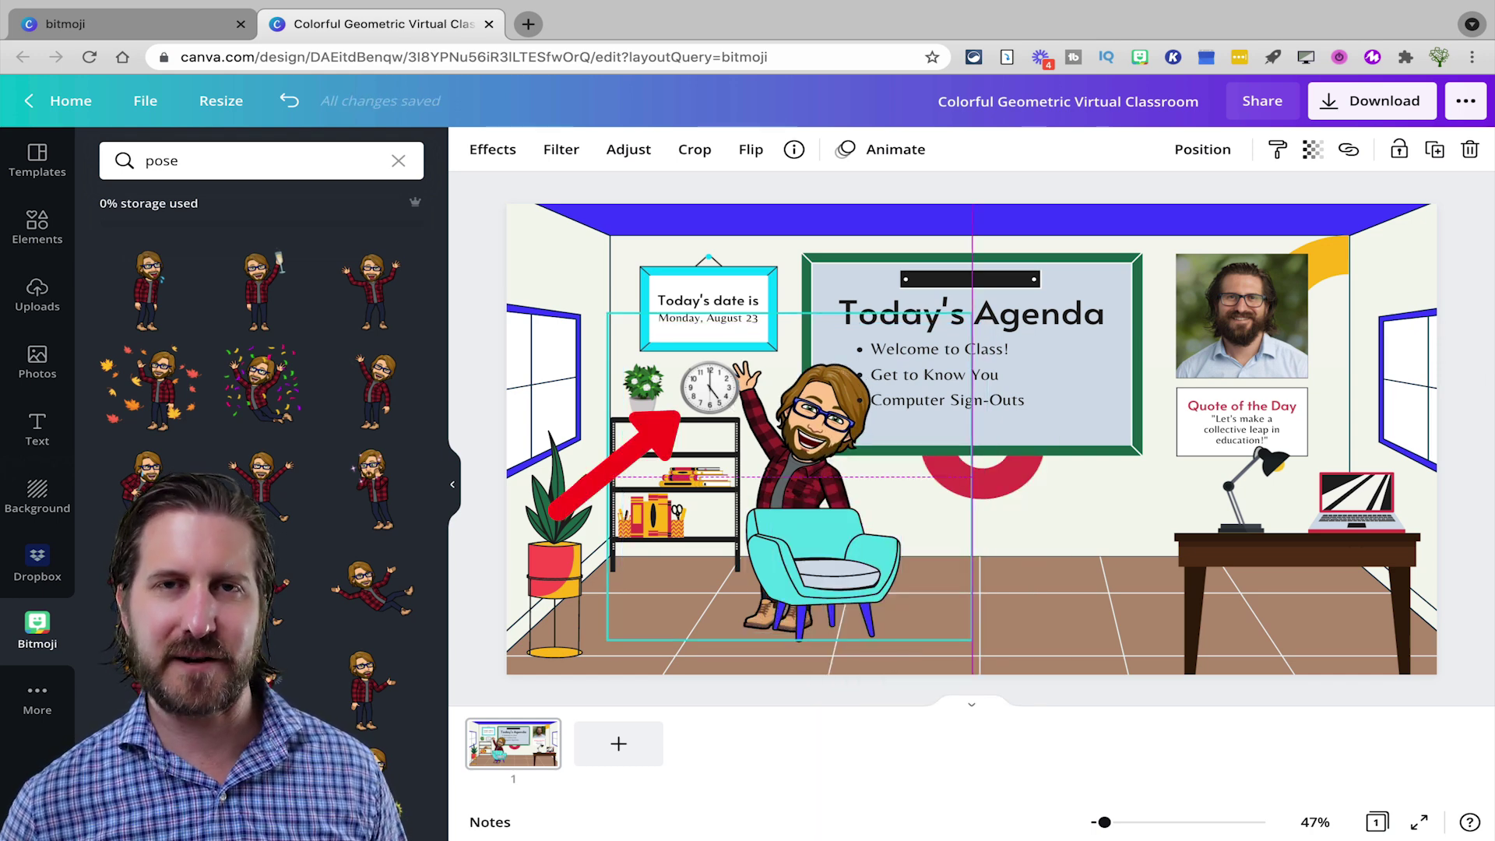
right_click(718, 393)
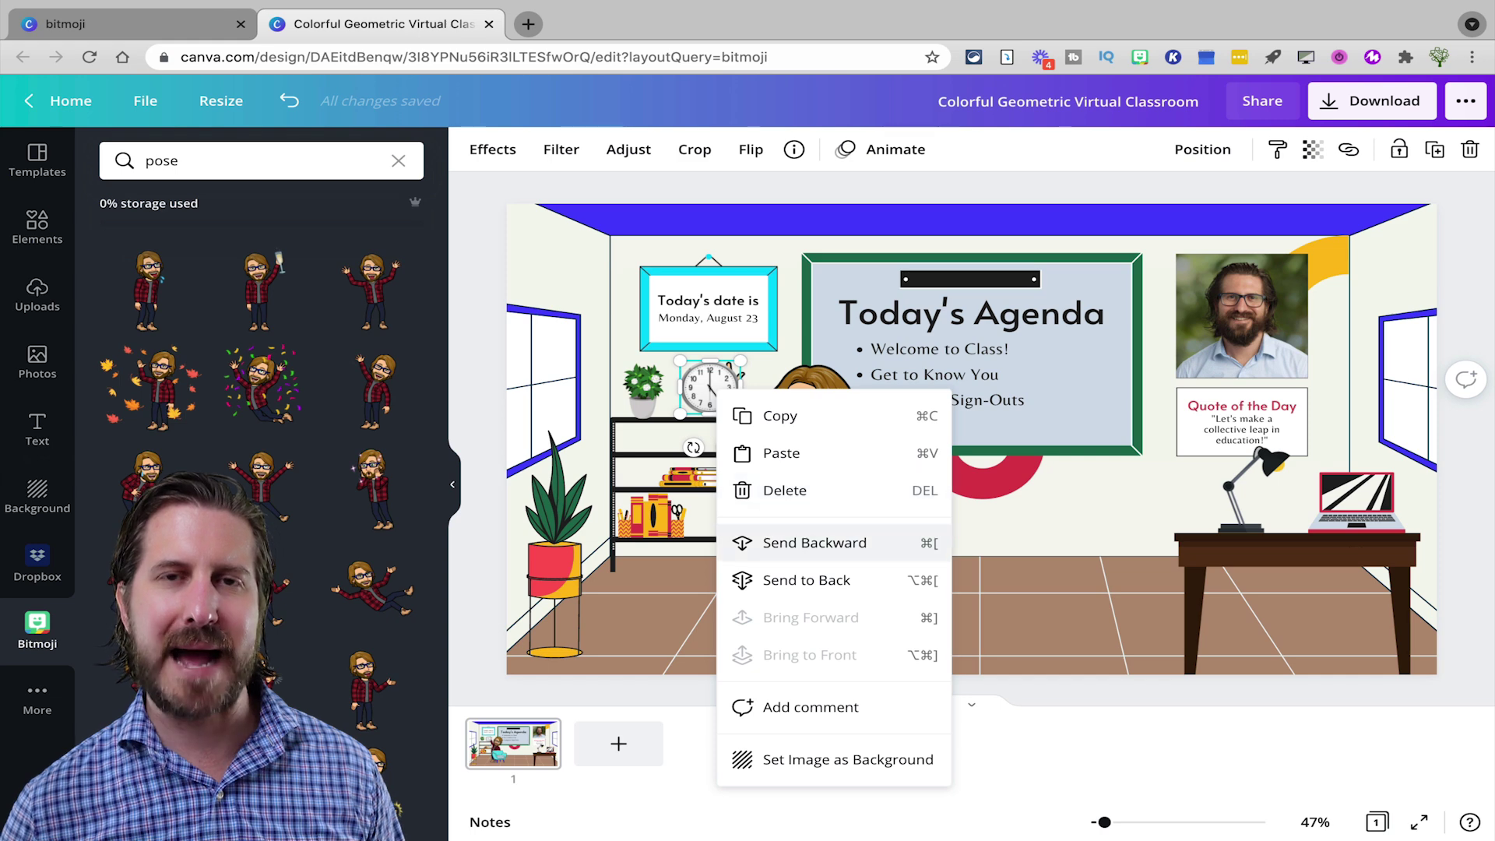
left_click(729, 549)
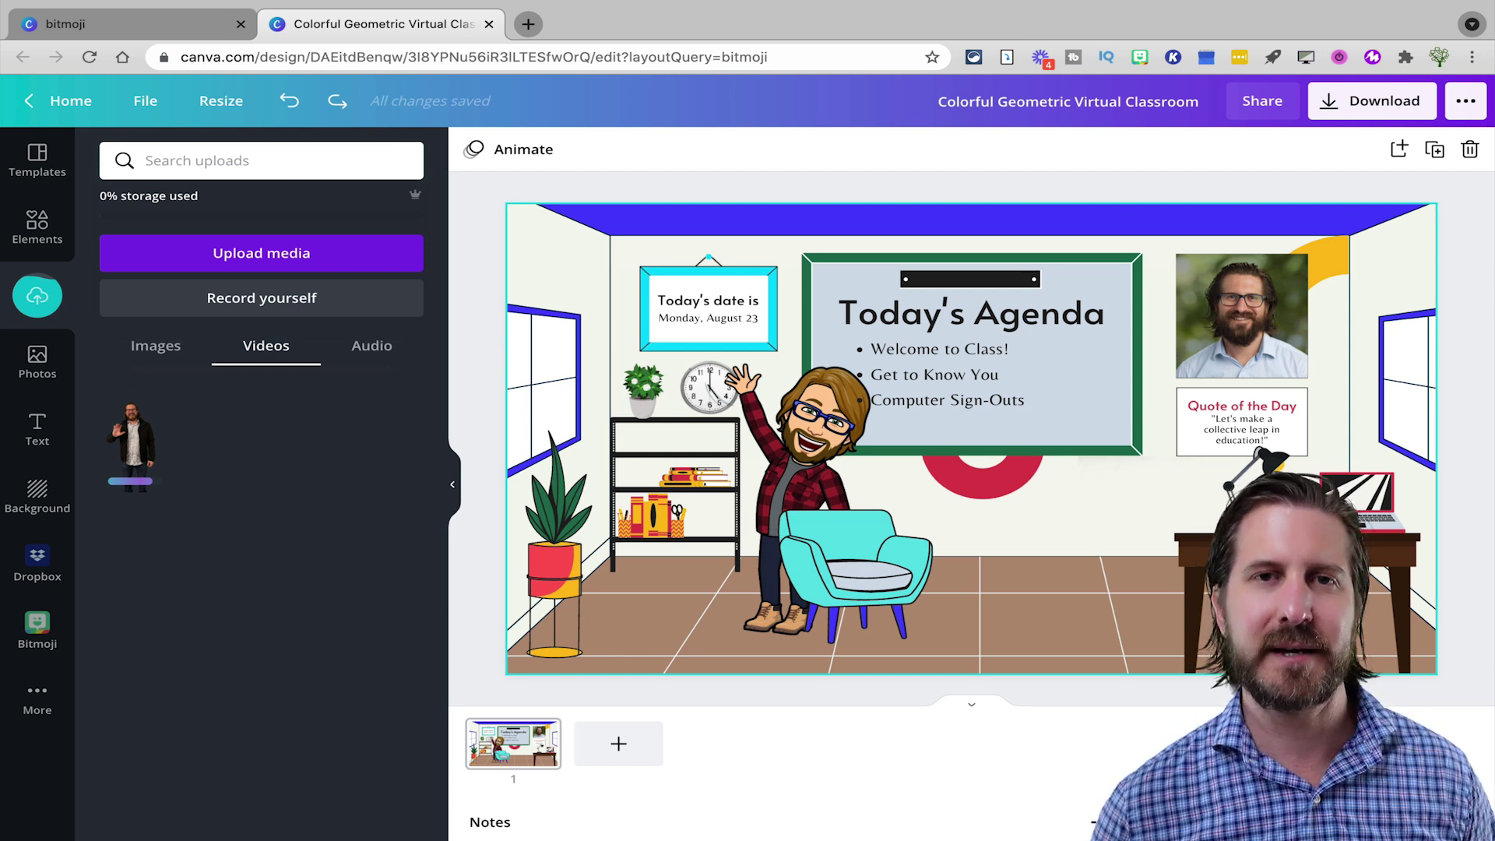
Replace the framed portrait above the quote with the uploaded waving-man GIF, scaled down to fit the white frame.
left_click(1241, 316)
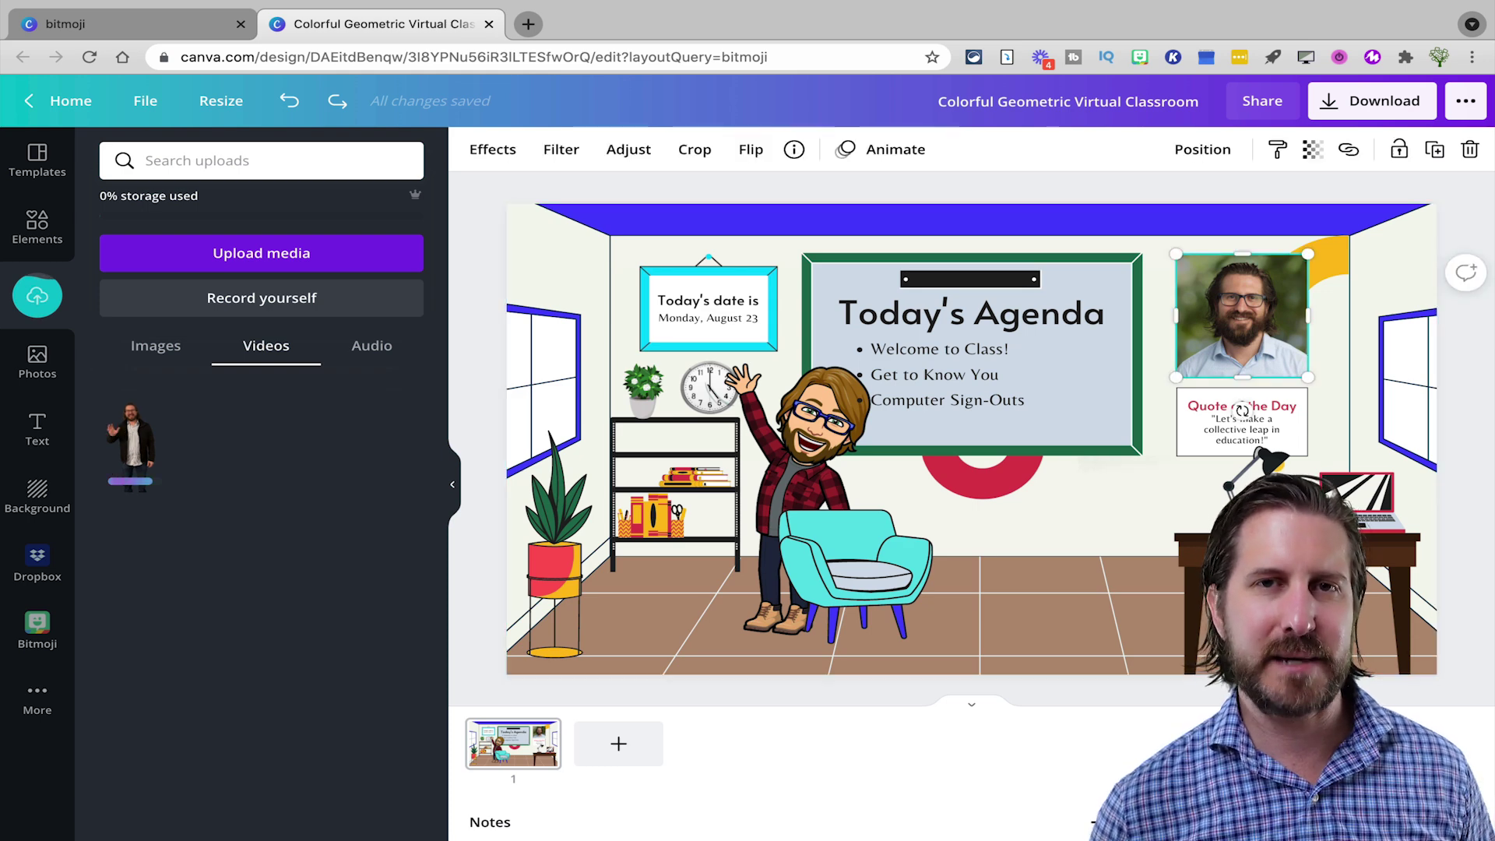
key("Delete")
left_click_drag(133, 440, 1288, 378)
left_click_drag(1407, 190, 1306, 352)
left_click_drag(1242, 428, 1243, 317)
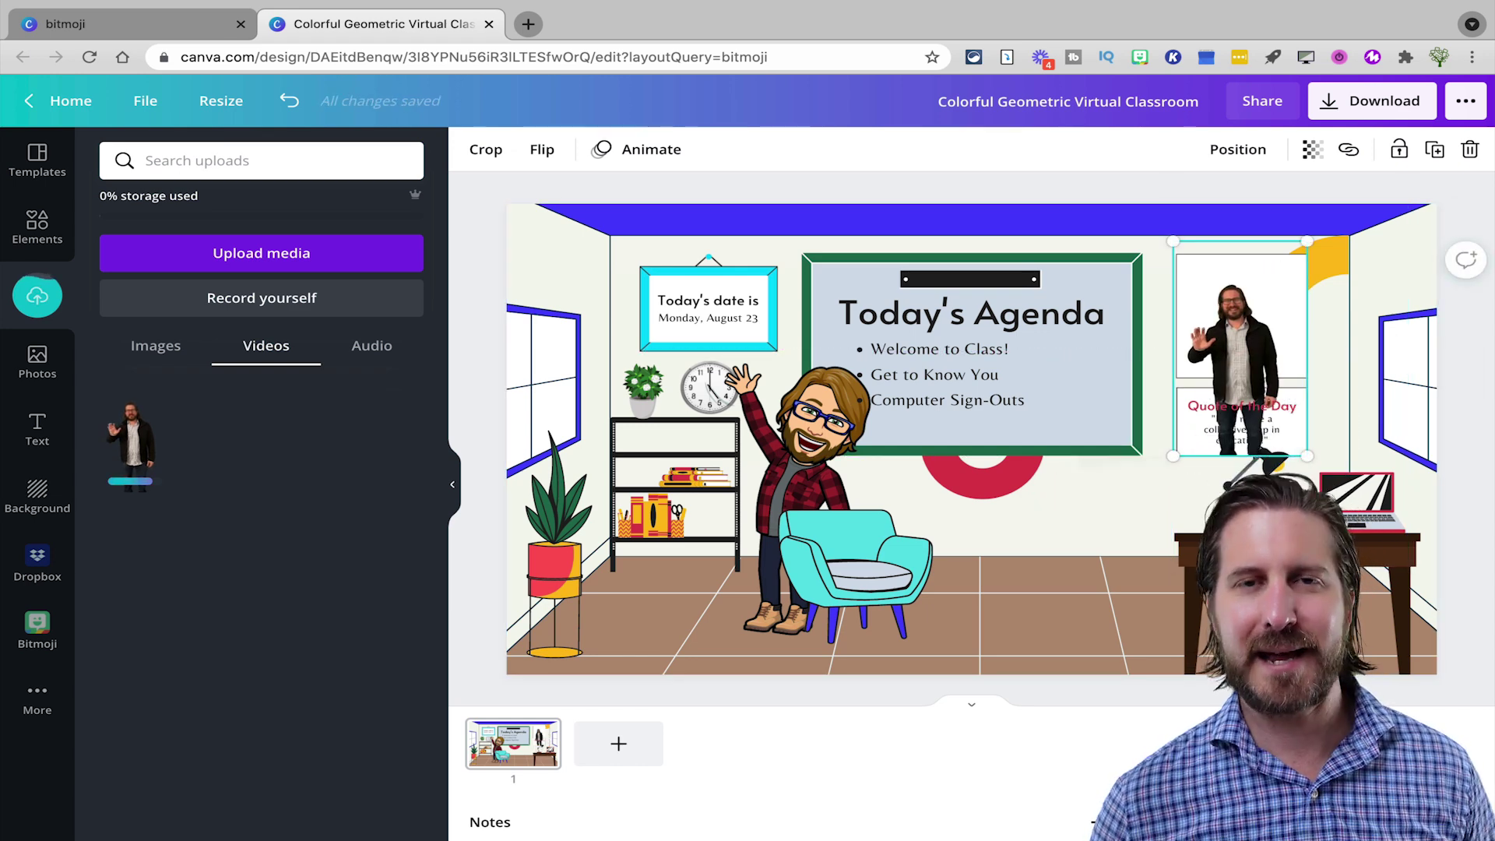
left_click_drag(1308, 241, 1269, 302)
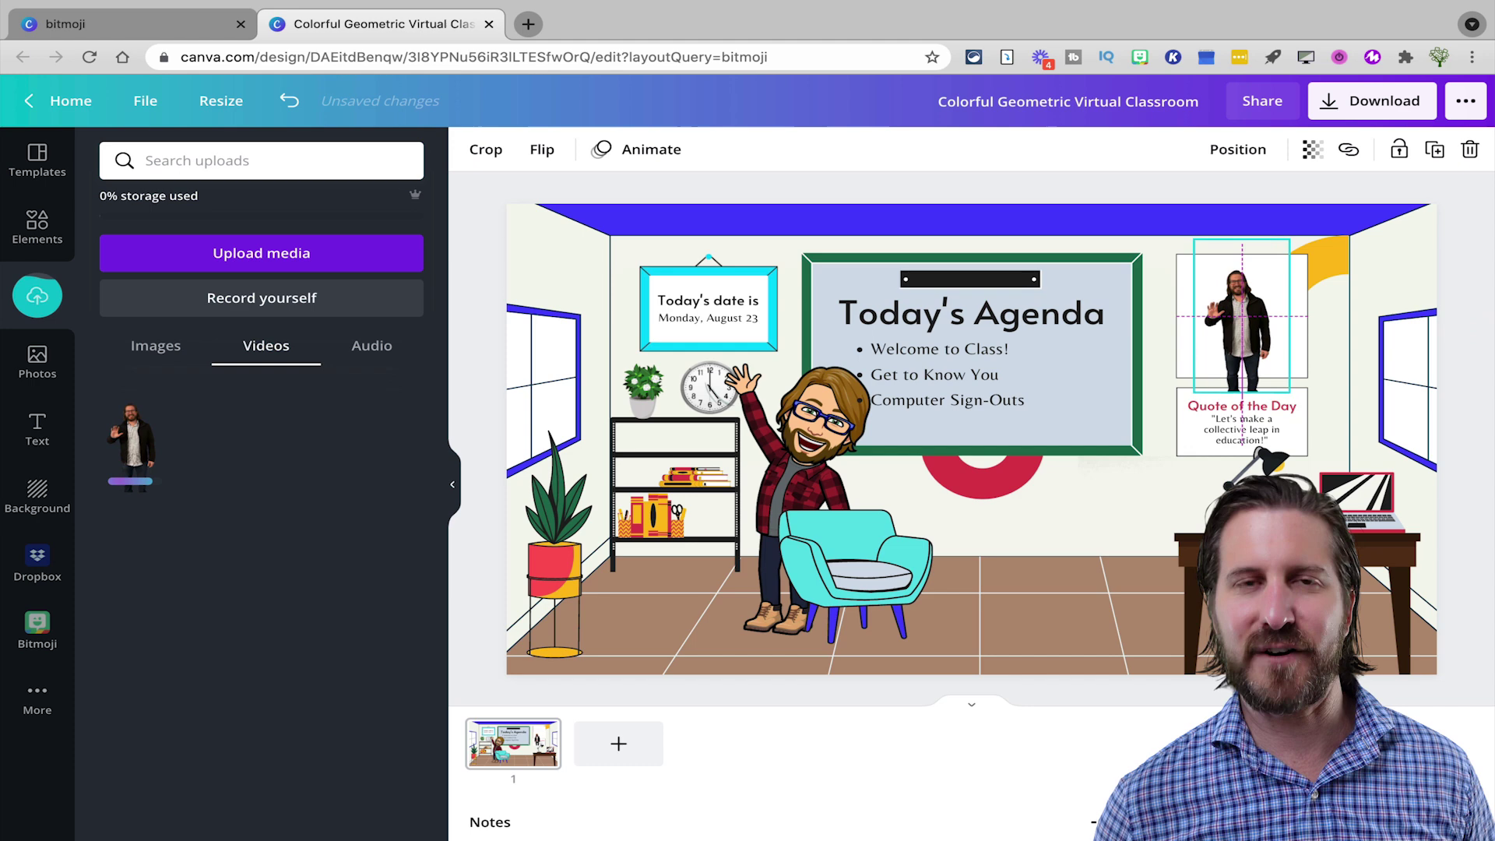
left_click_drag(1242, 316, 1241, 302)
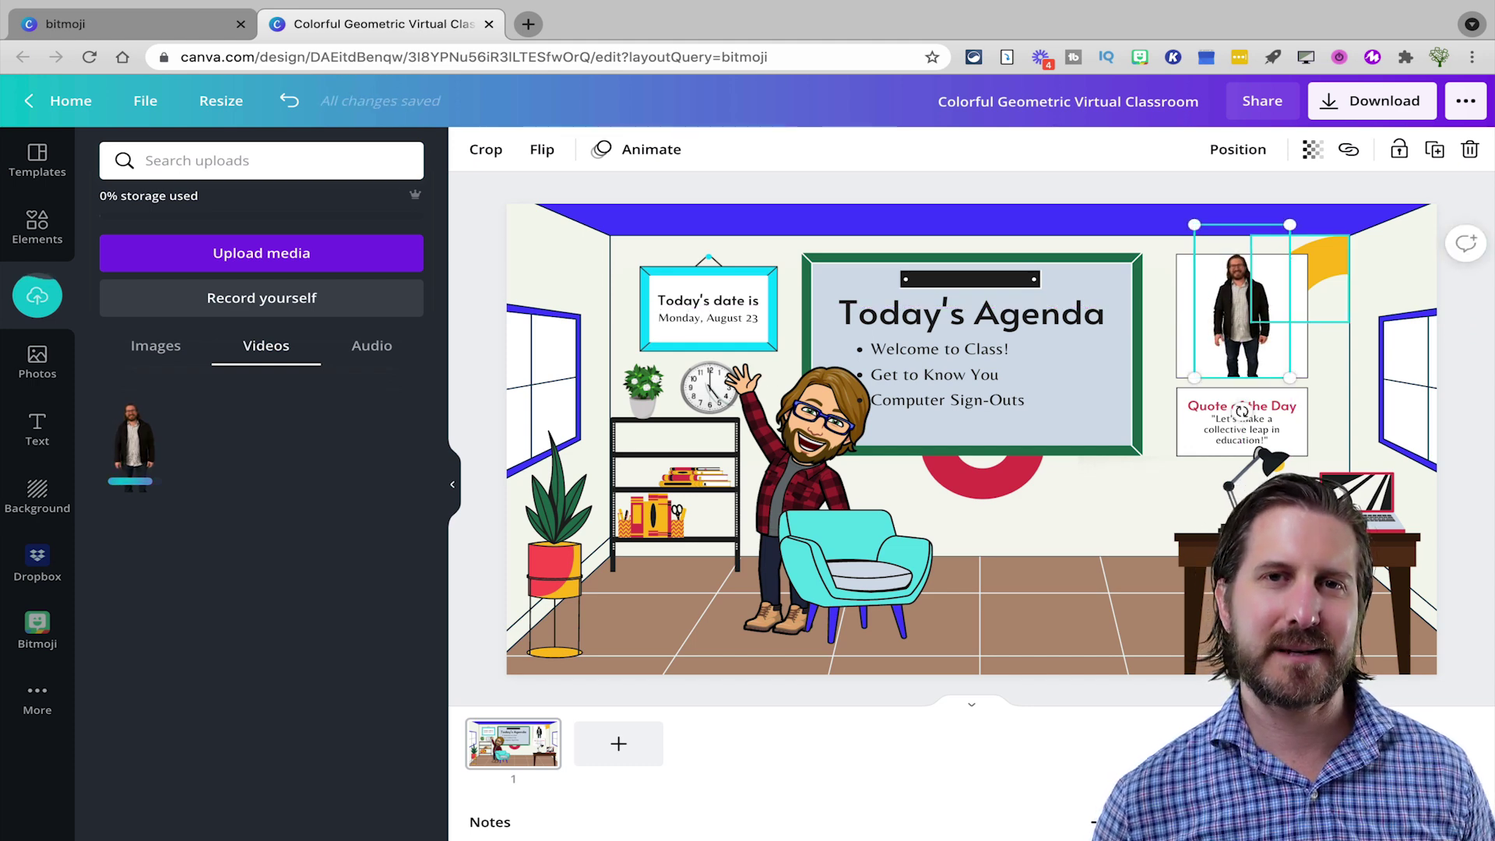
left_click(1327, 263)
left_click(1328, 356)
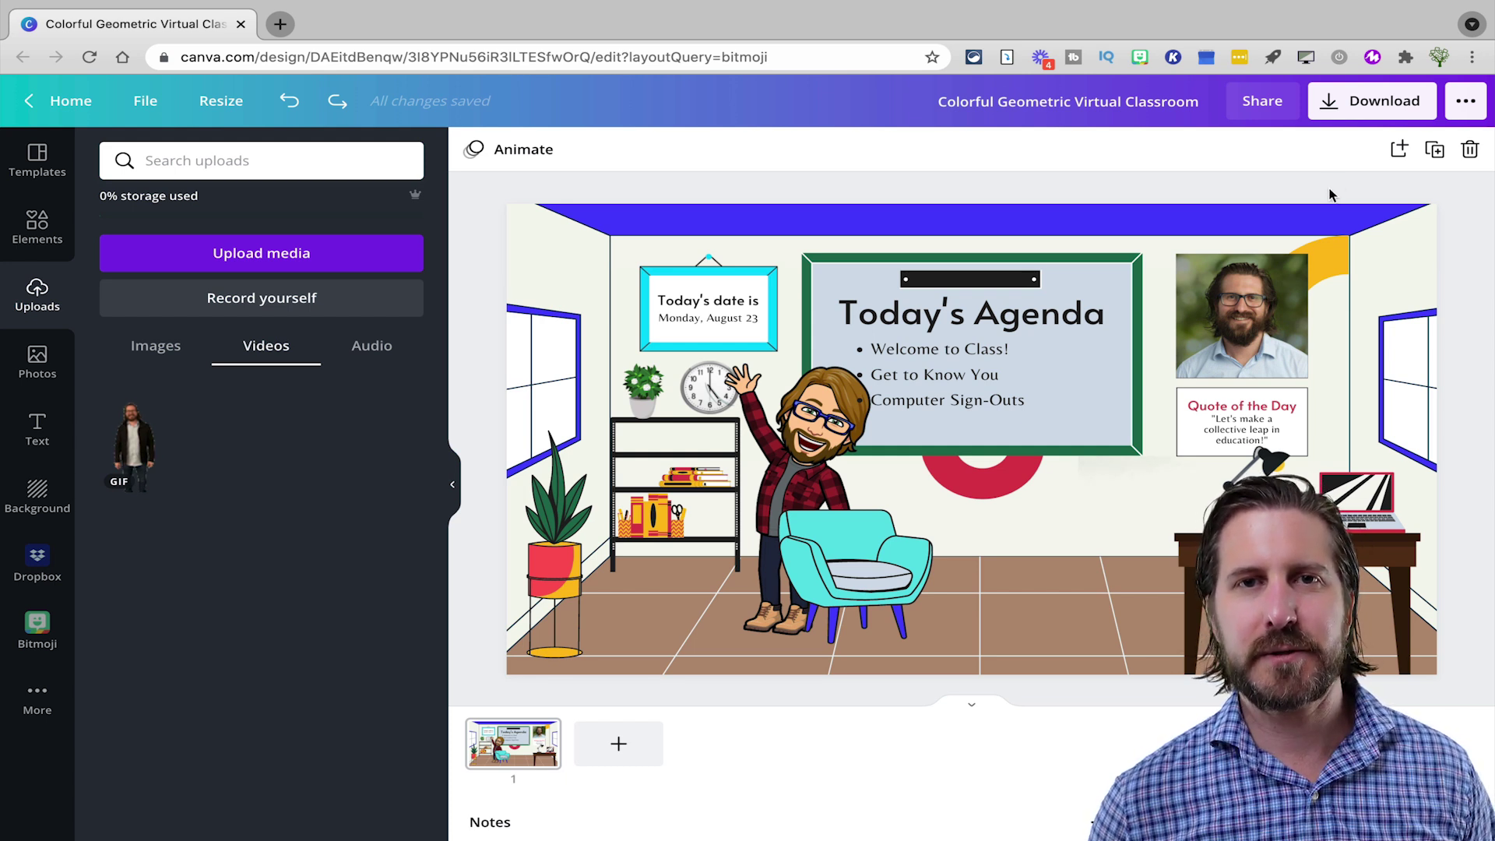
Download the classroom design as a PNG at size 1.
left_click(1359, 103)
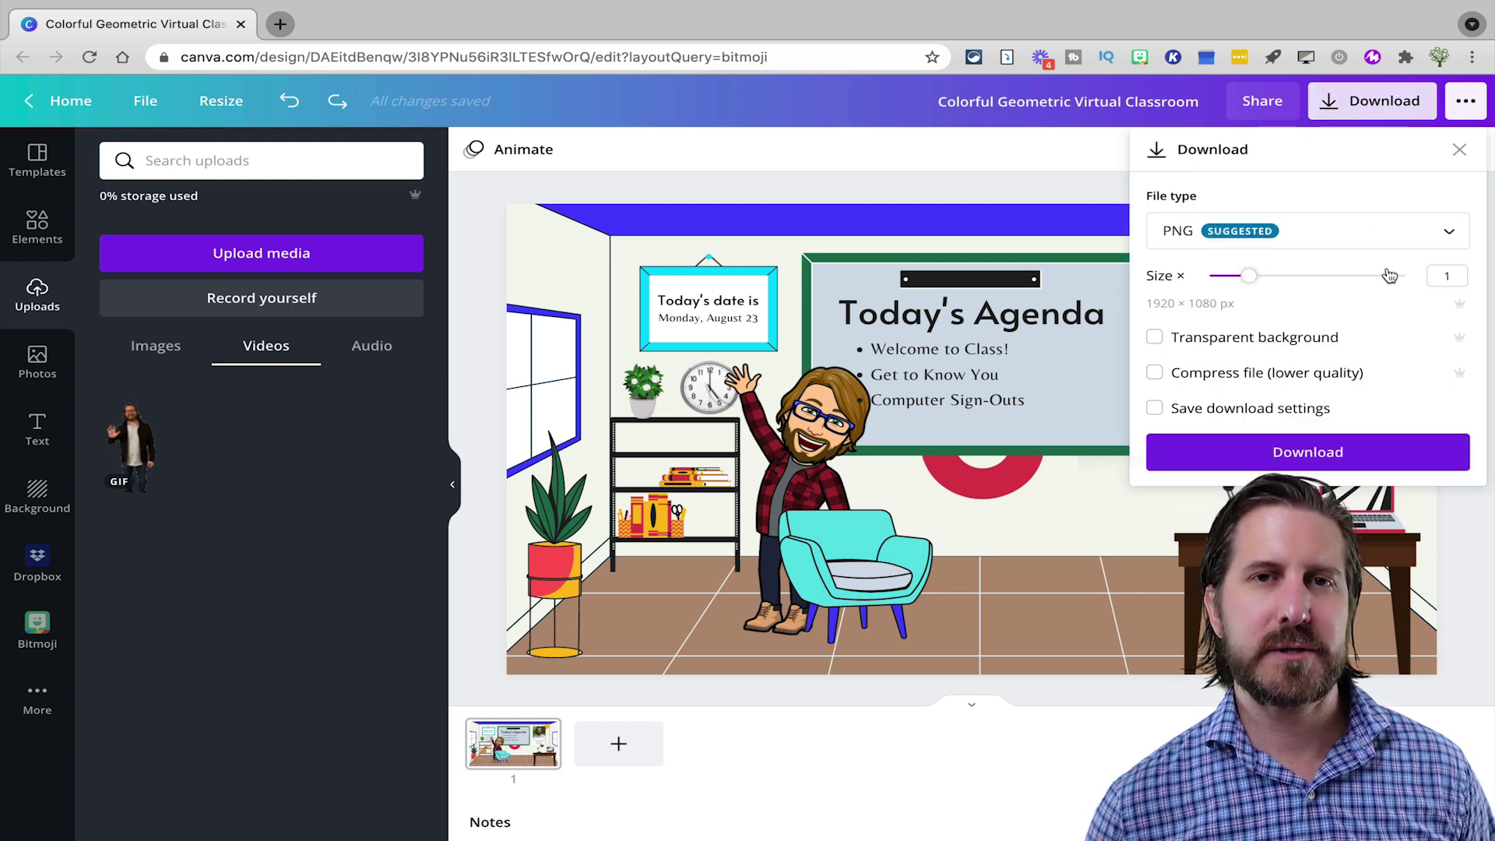
left_click(1368, 450)
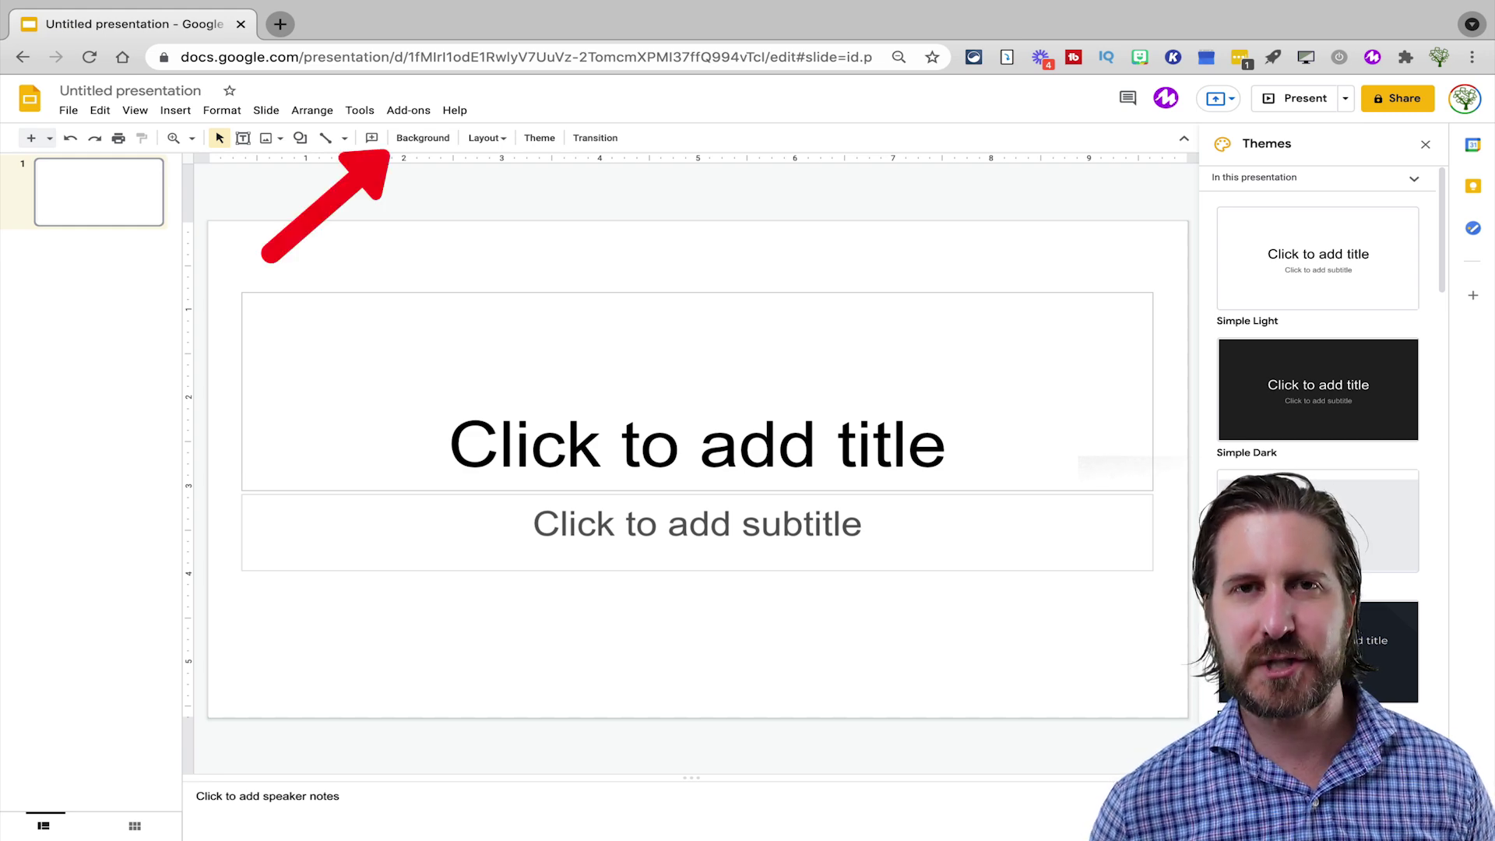
Set the classroom image as the slide background in Google Slides and delete the title and subtitle placeholders.
left_click(423, 138)
left_click(814, 453)
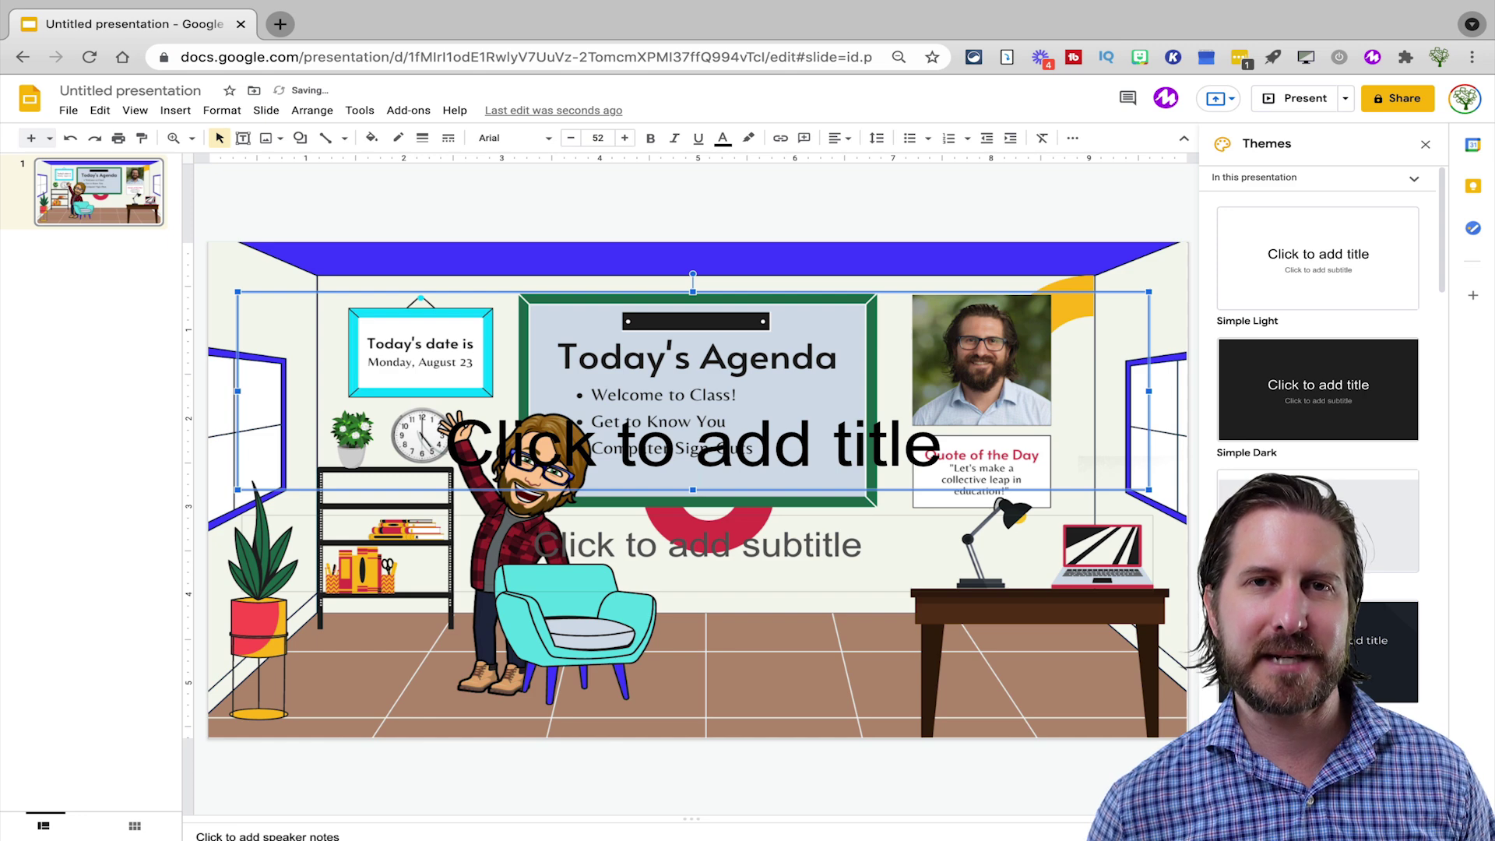
key("Delete")
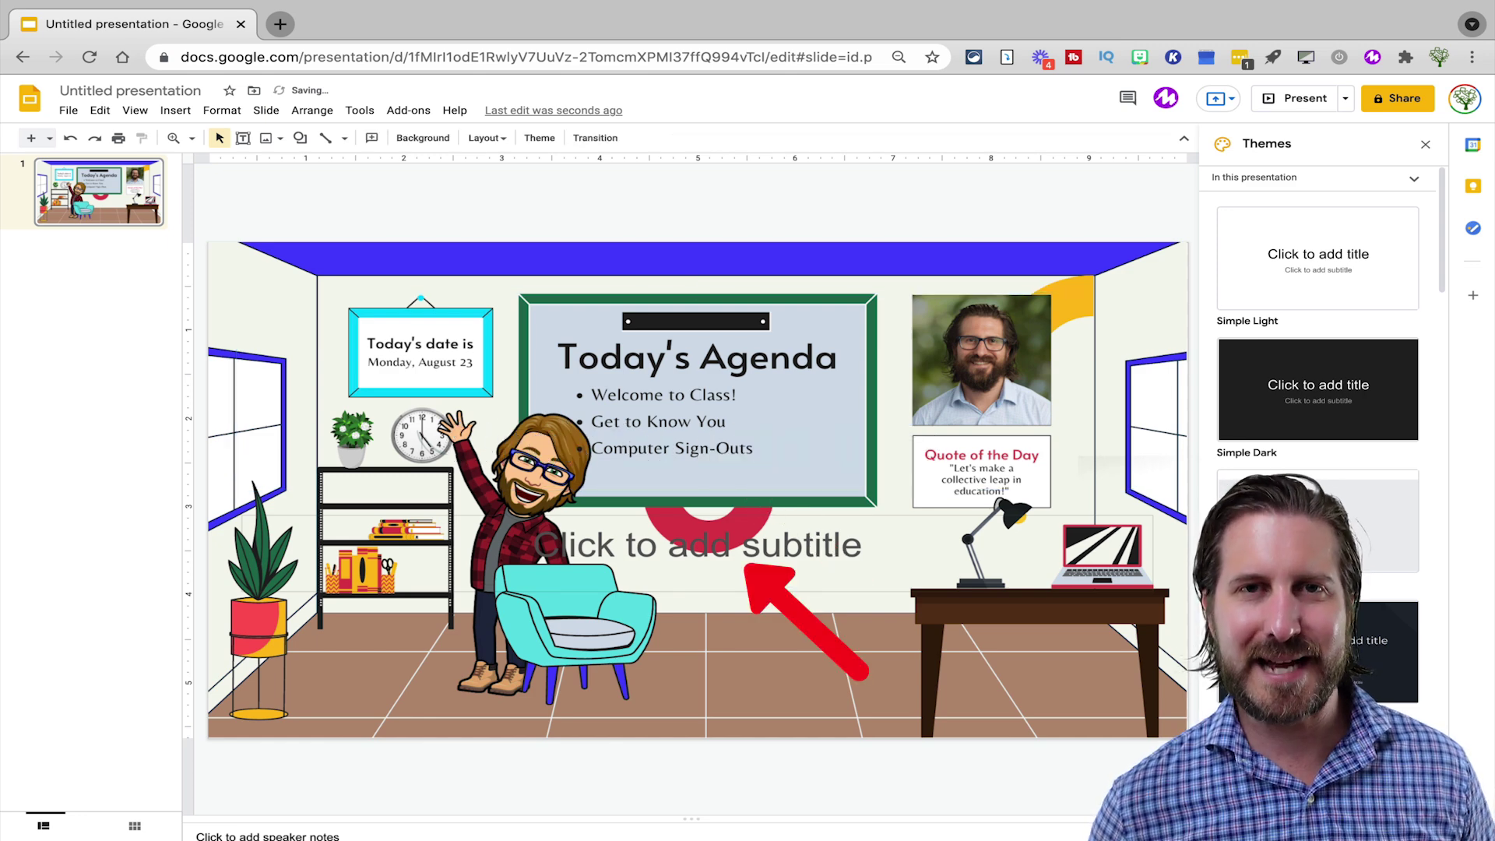
left_click(698, 548)
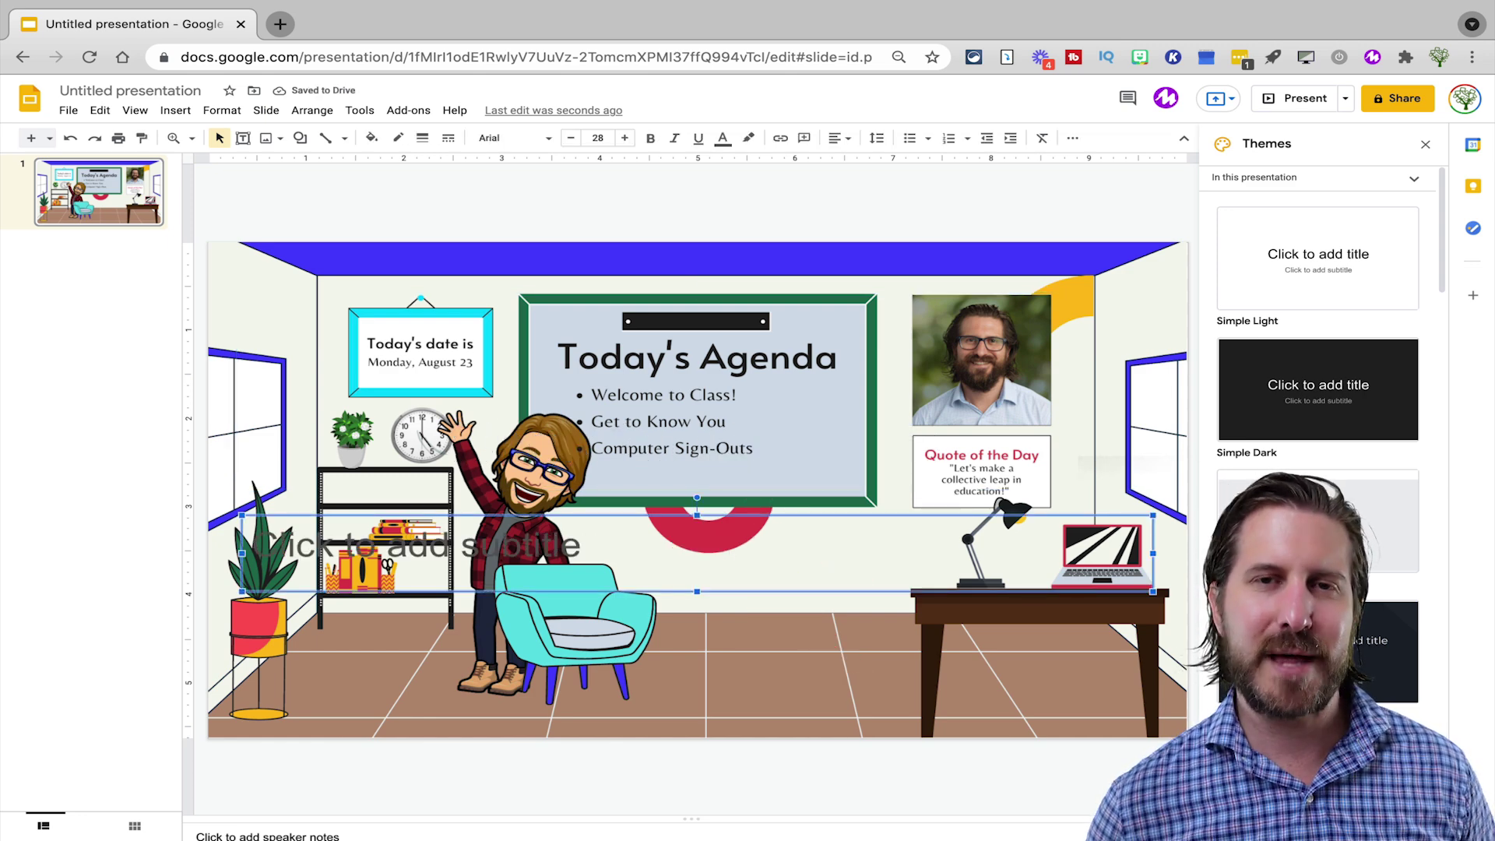
key("Delete")
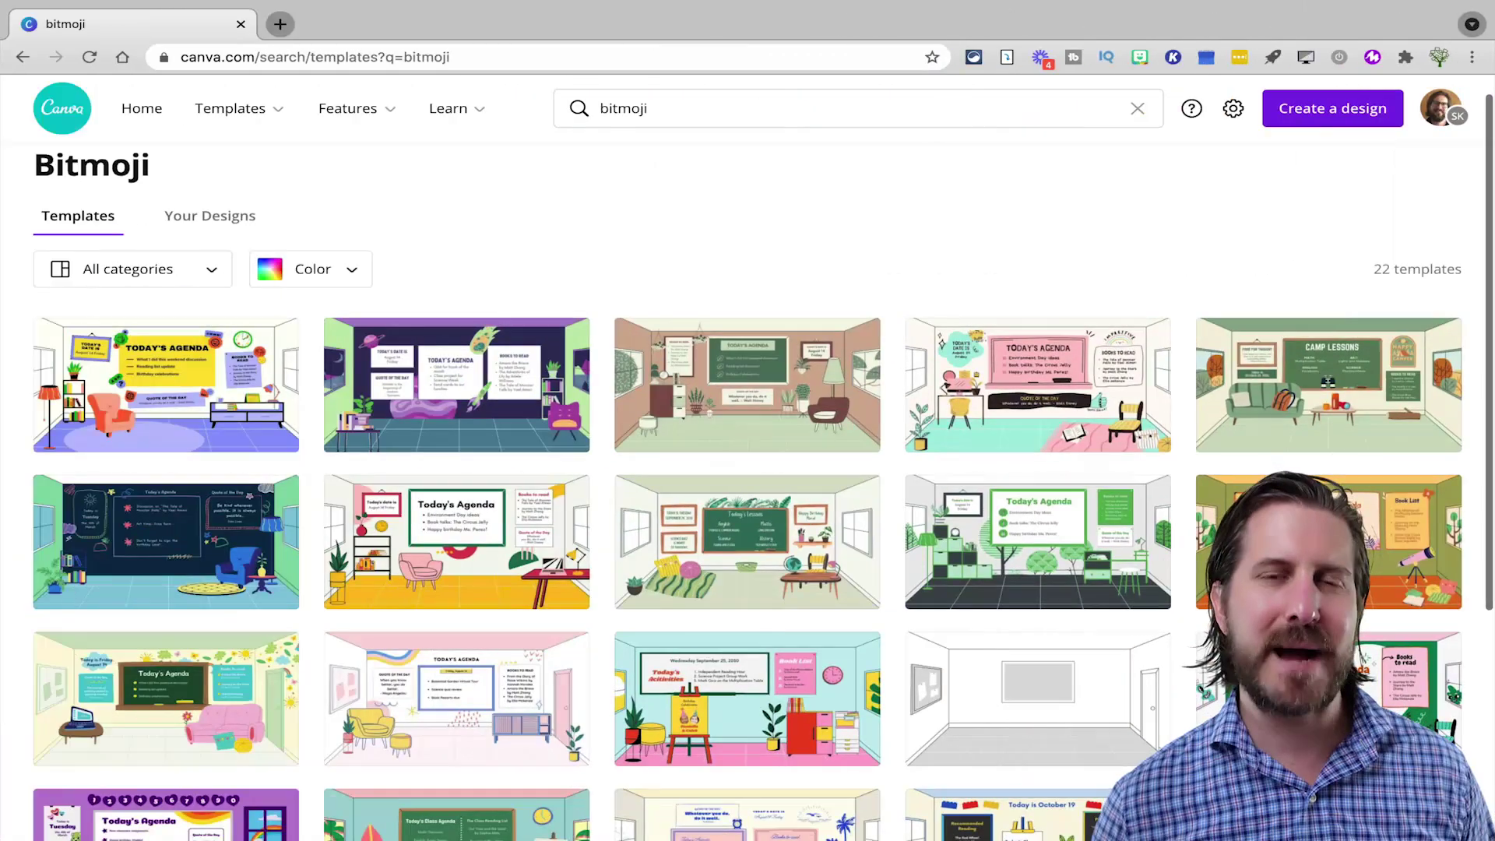
scroll(748, 467, "down", 1)
scroll(748, 490, "down", 3)
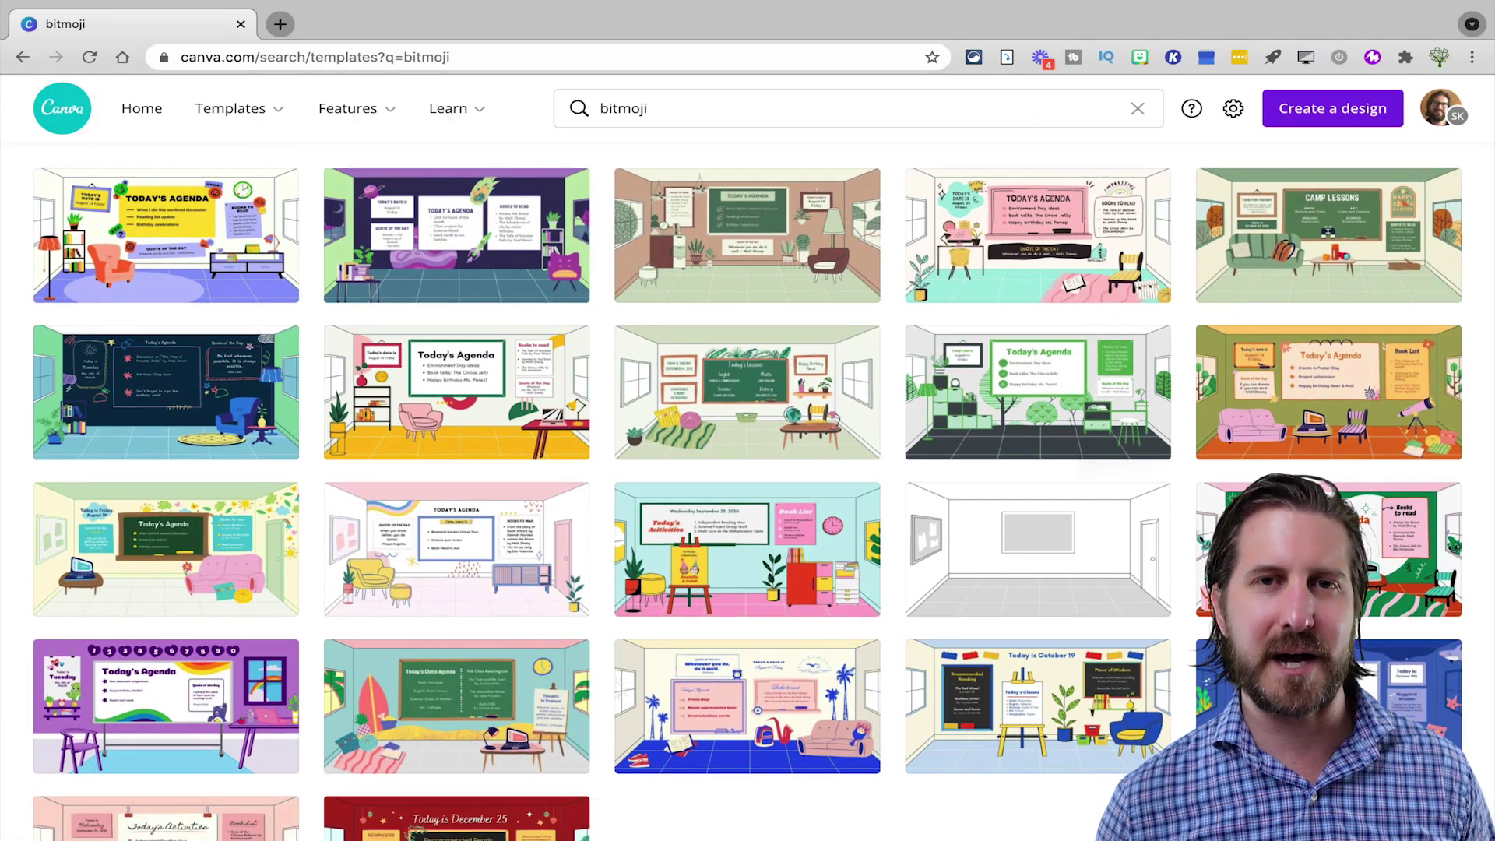
scroll(747, 491, "down", 1)
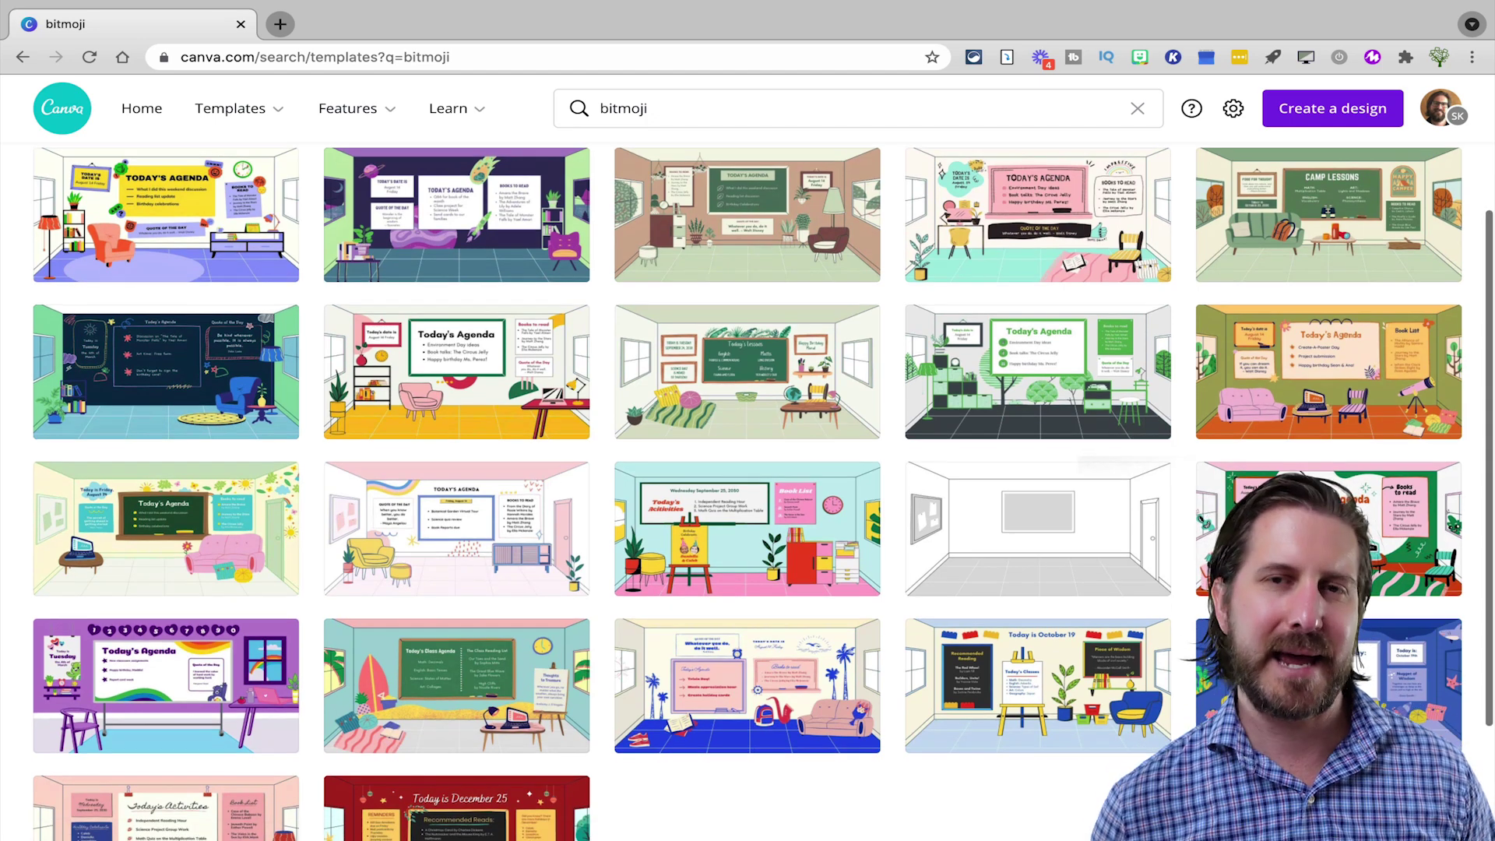